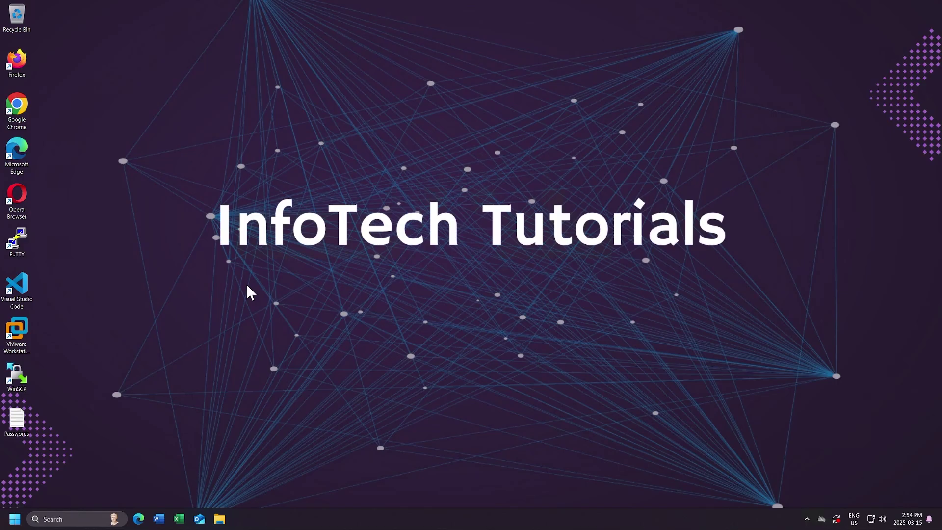
- Launch Google Chrome from its desktop icon's right-click menu
{"action": "right_click", "coordinate": [28, 117]}
{"action": "left_click", "coordinate": [86, 156]}
- Go to draw.io and choose to keep diagrams on this device
{"action": "type", "text": "d"}
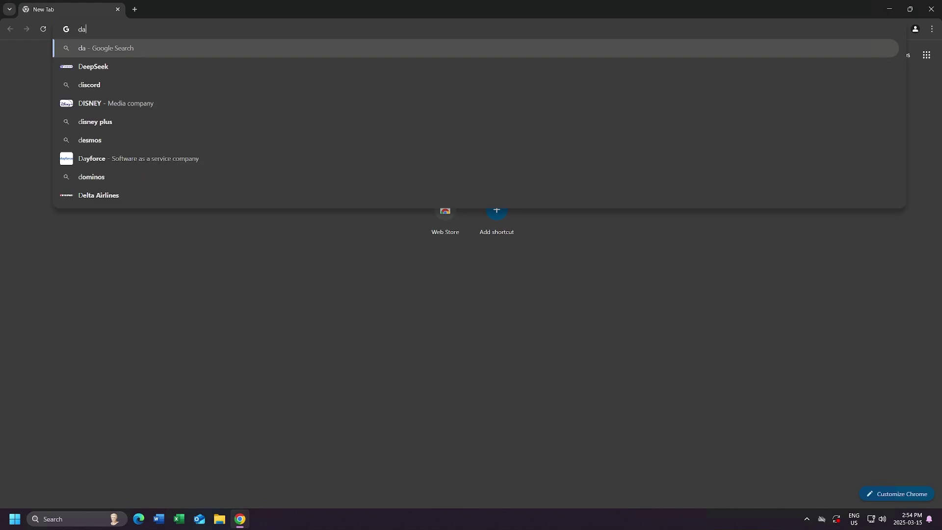
{"action": "type", "text": "raw.io"}
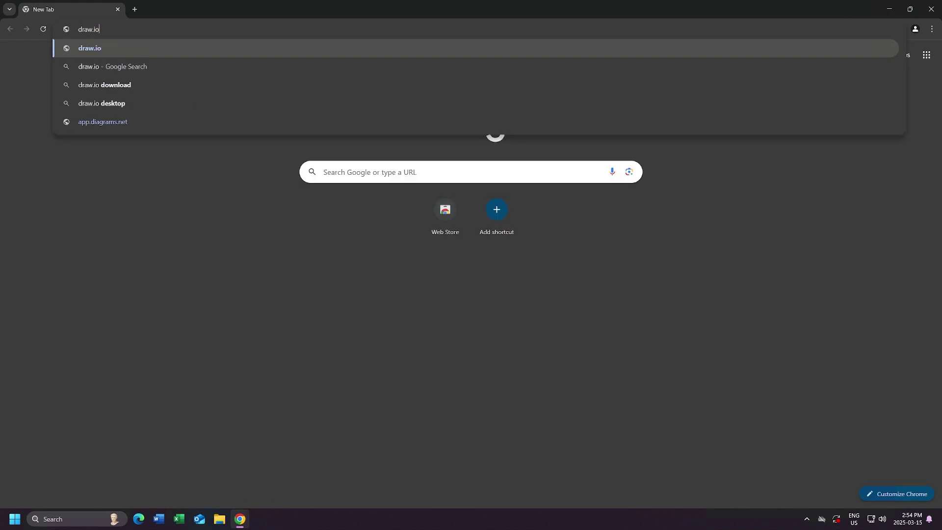
{"action": "key", "text": "Return"}
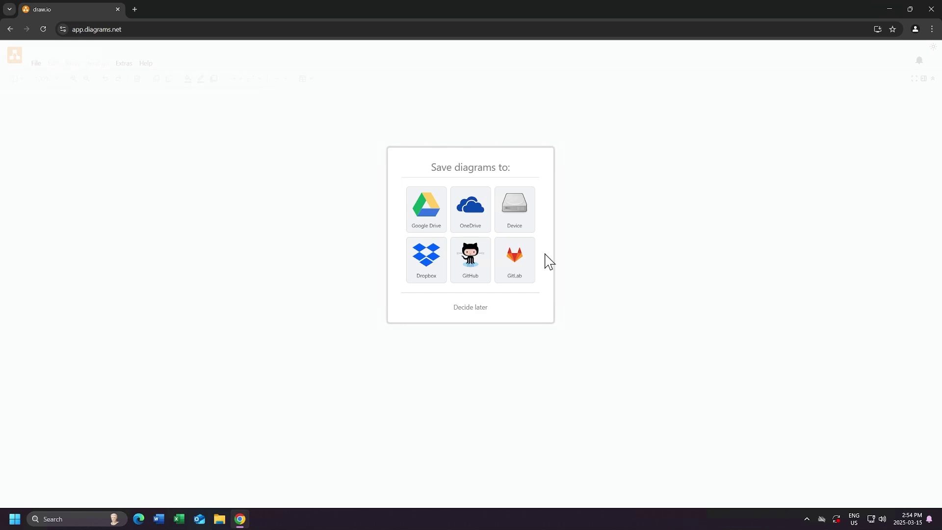
{"action": "left_click", "coordinate": [527, 221]}
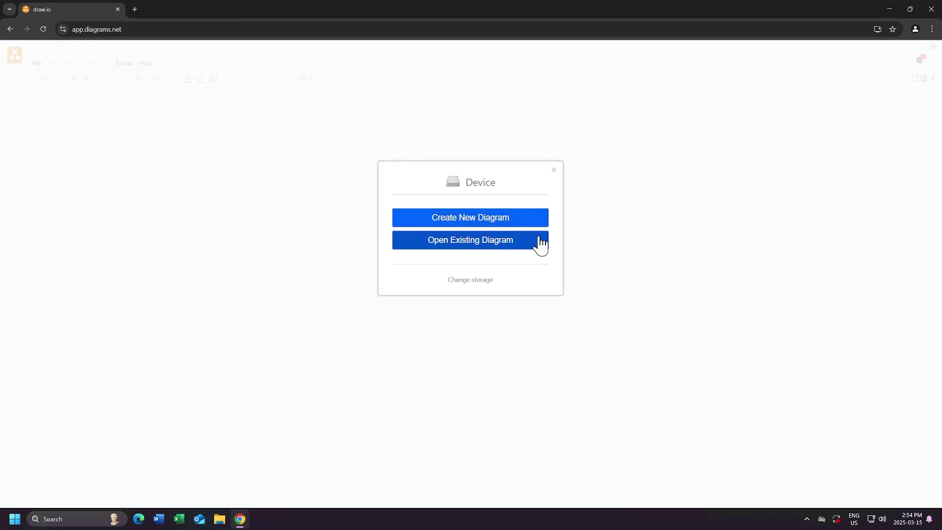
- Create a blank diagram named 'Windows Infrastructure' and save it to Documents
{"action": "left_click", "coordinate": [470, 217]}
{"action": "type", "text": "Windows Infrastructure.drawio"}
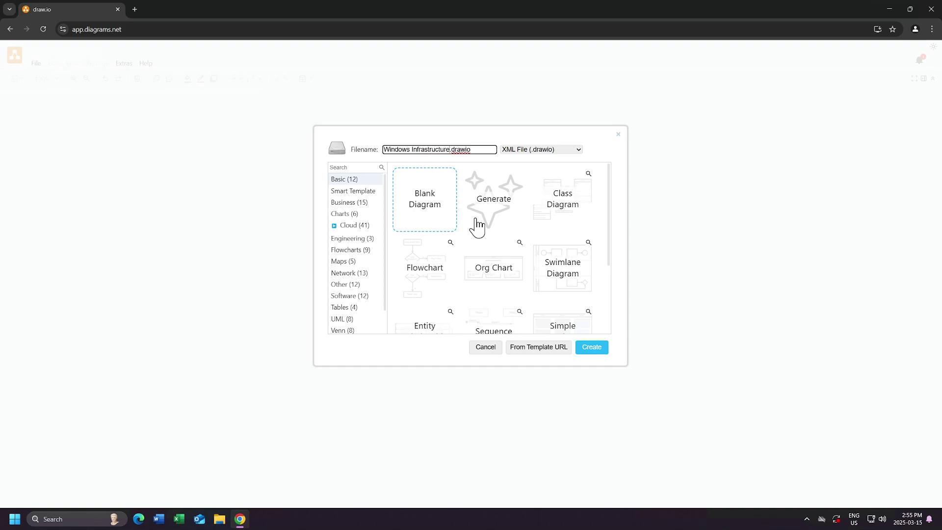
{"action": "left_click", "coordinate": [591, 349]}
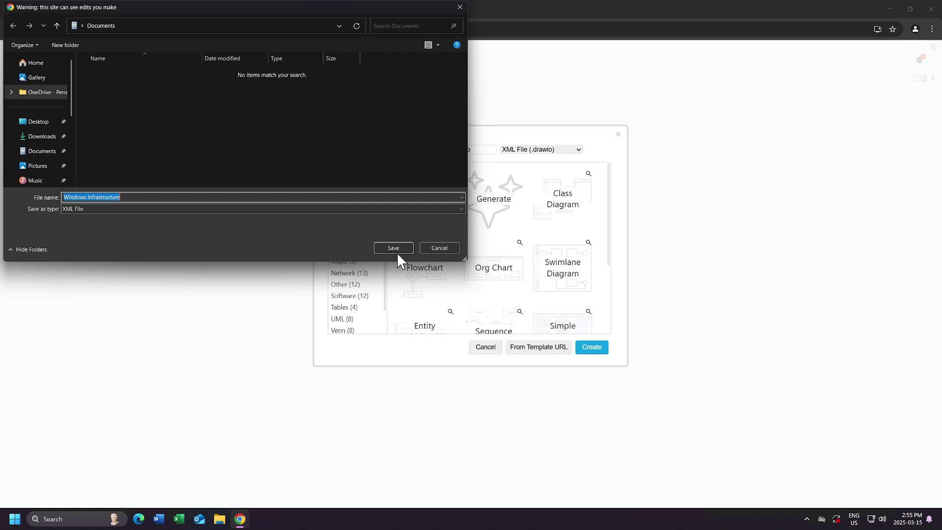
{"action": "left_click", "coordinate": [397, 251]}
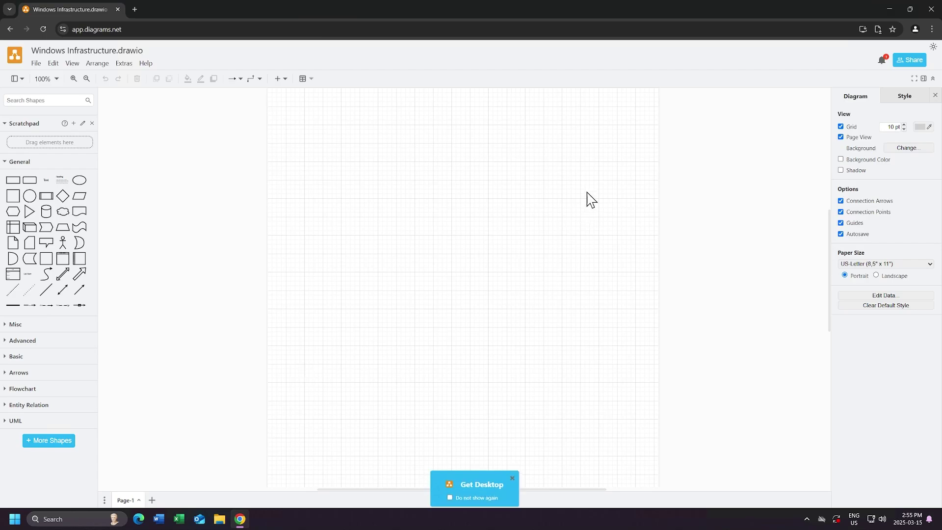
- Switch the editor to the dark theme and turn off the page grid
{"action": "left_click", "coordinate": [932, 47]}
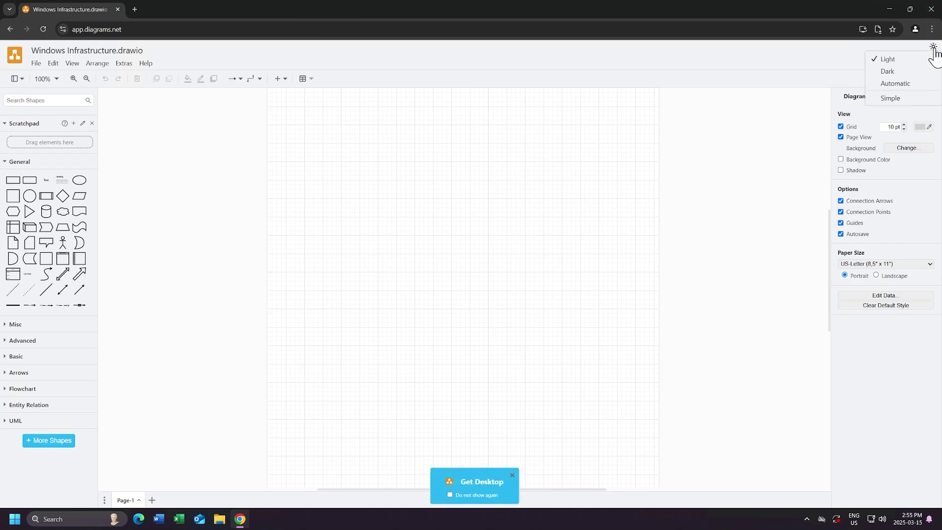
{"action": "left_click", "coordinate": [876, 69]}
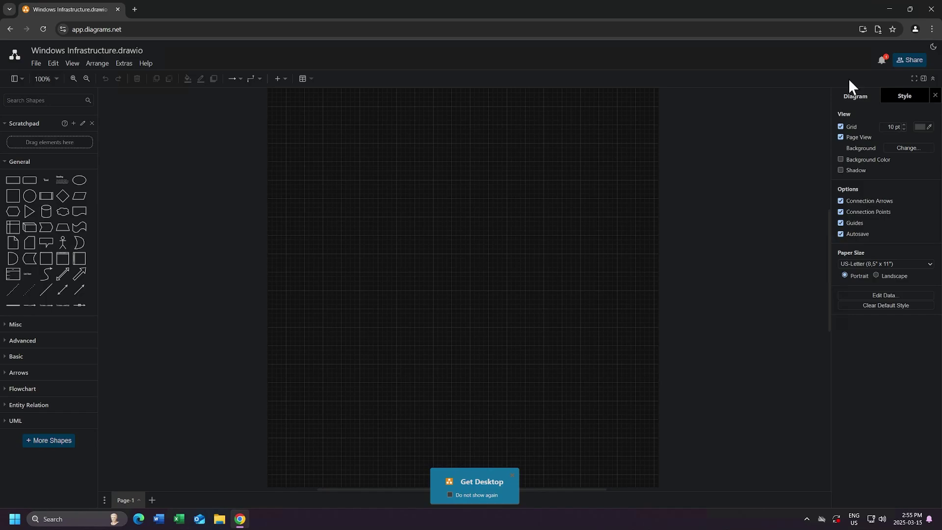
{"action": "left_click", "coordinate": [840, 127]}
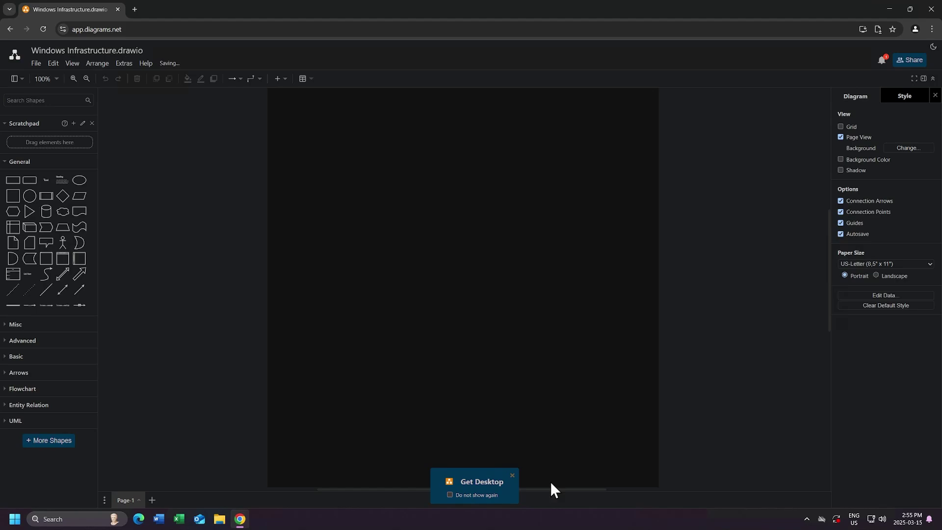
- Dismiss the desktop-app popup and zoom the canvas to 145%
{"action": "left_click", "coordinate": [512, 475]}
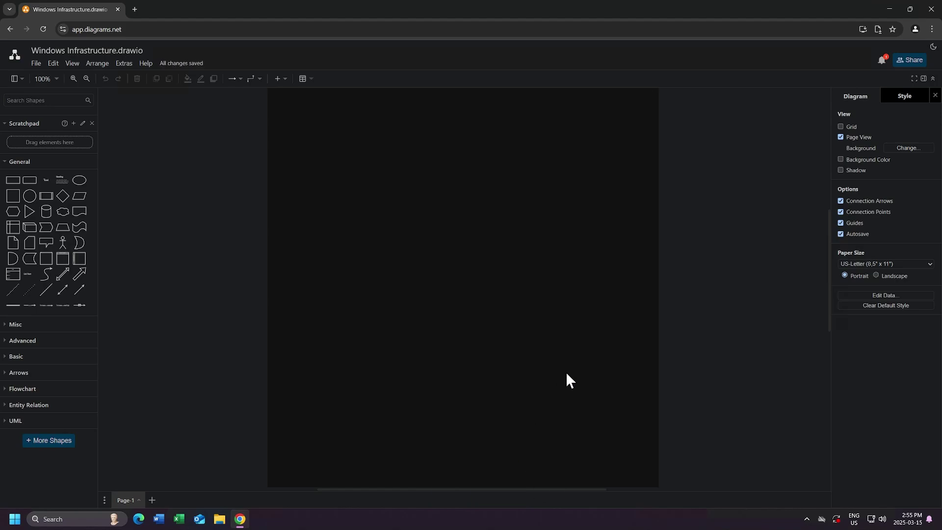
{"action": "scroll", "coordinate": [567, 374], "scroll_direction": "up", "scroll_amount": 2}
{"action": "scroll", "coordinate": [566, 372], "scroll_direction": "up", "scroll_amount": 1}
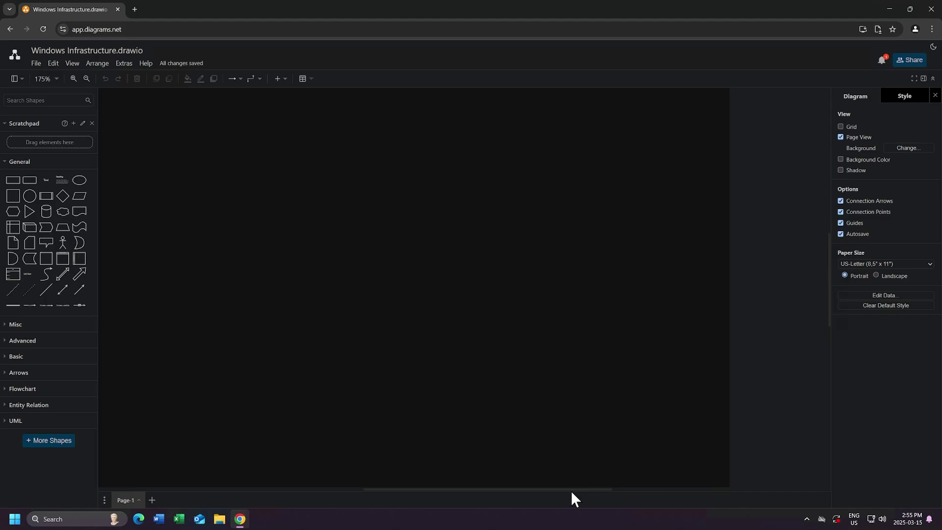
{"action": "left_click_drag", "start_coordinate": [557, 487], "coordinate": [531, 490]}
{"action": "scroll", "coordinate": [547, 391], "scroll_direction": "down", "scroll_amount": 1}
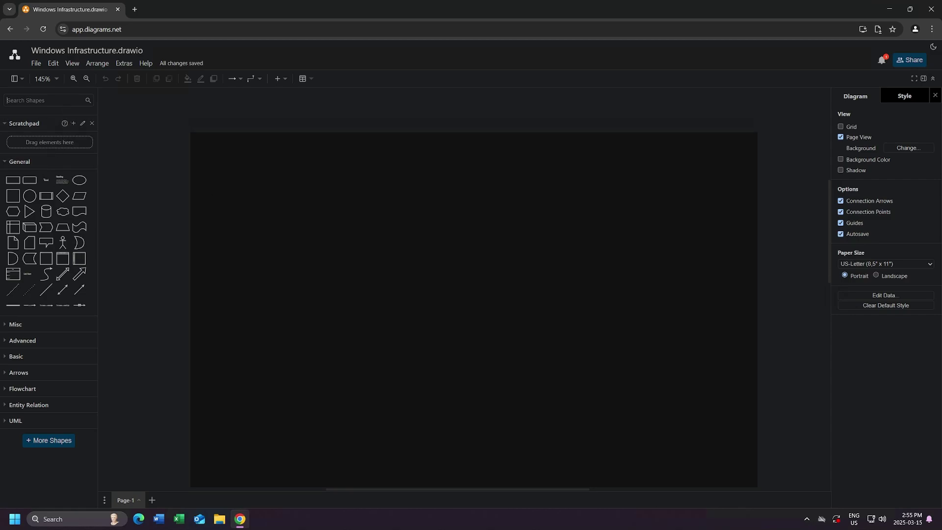
- Search shapes for 'internet' and place the cloud shape on the page
{"action": "type", "text": "intern"}
{"action": "key", "text": "Return"}
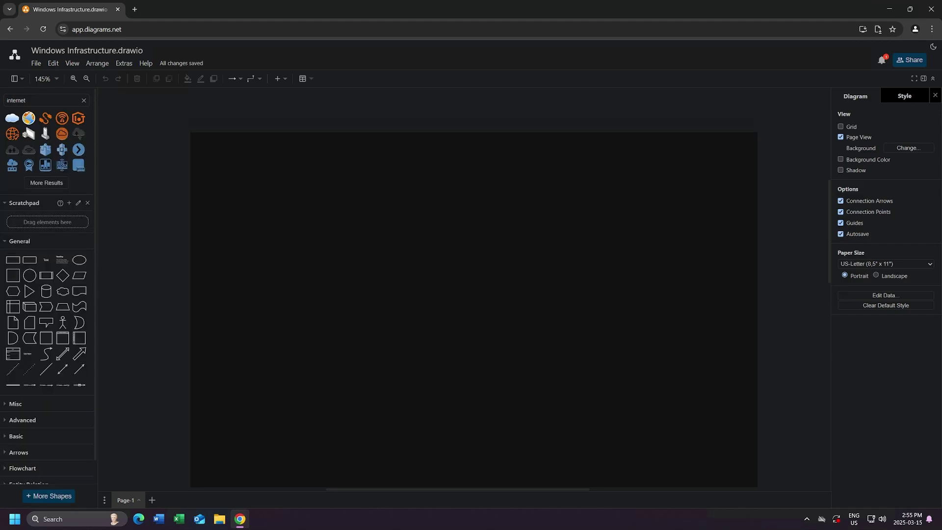
{"action": "mouse_move", "coordinate": [491, 184]}
{"action": "left_mouse_down"}
{"action": "mouse_move", "coordinate": [453, 154]}
{"action": "mouse_move", "coordinate": [542, 192]}
{"action": "mouse_move", "coordinate": [478, 197]}
{"action": "left_mouse_up"}
{"action": "left_click", "coordinate": [377, 216]}
- Add an 'Internet Gateway' text label centred above the cloud
{"action": "left_click_drag", "start_coordinate": [51, 260], "coordinate": [456, 287]}
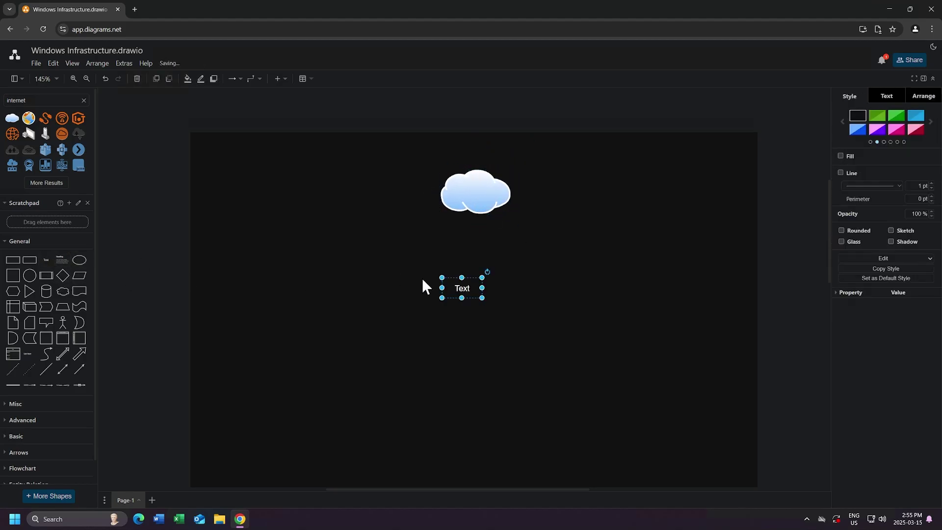
{"action": "double_click", "coordinate": [462, 287]}
{"action": "type", "text": "Internet Gateway"}
{"action": "left_click_drag", "start_coordinate": [487, 289], "coordinate": [494, 159]}
{"action": "left_click", "coordinate": [533, 242]}
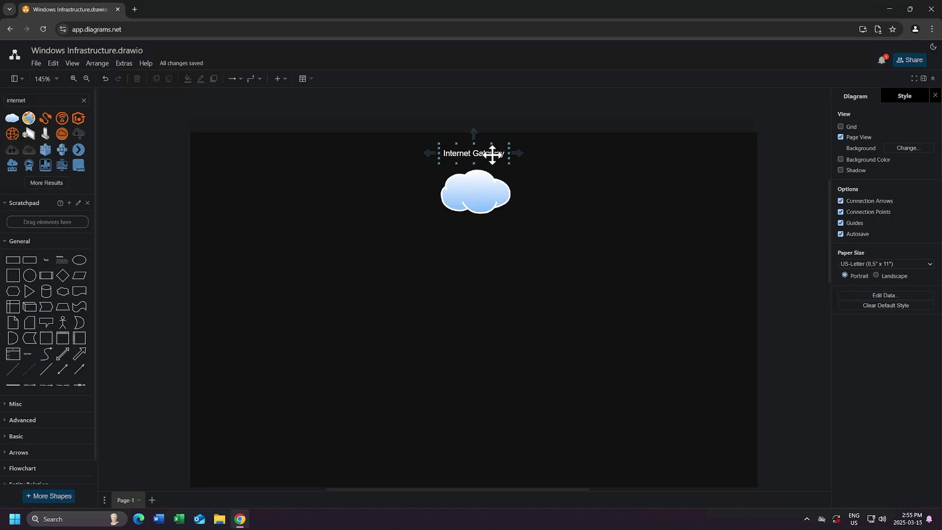
{"action": "left_click_drag", "start_coordinate": [481, 200], "coordinate": [479, 193]}
{"action": "left_click", "coordinate": [544, 249]}
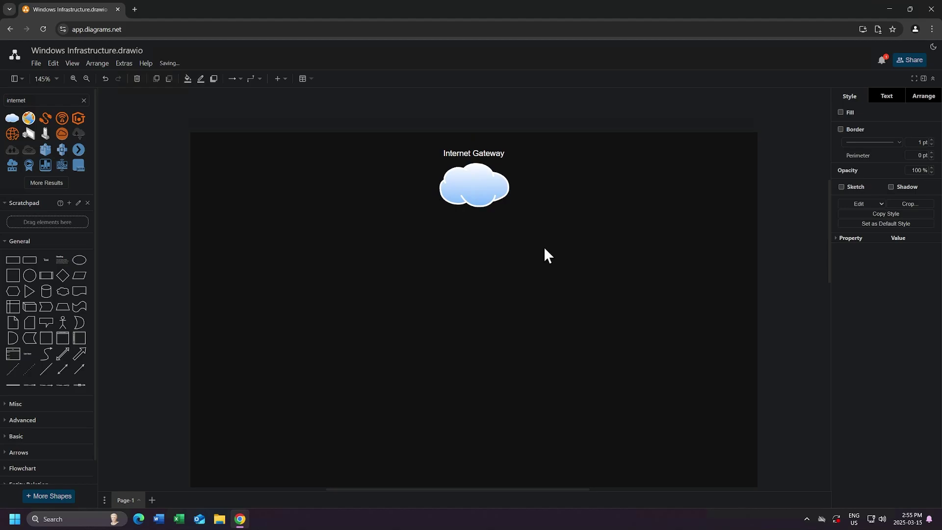
- Search shapes for 'Router Firewall' and place a router icon below the cloud
{"action": "left_click", "coordinate": [544, 250]}
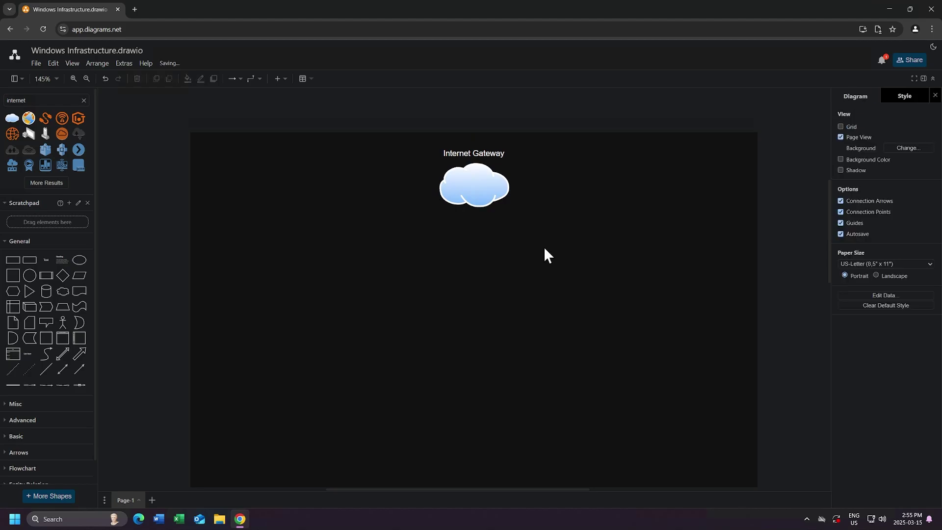
{"action": "double_click", "coordinate": [42, 101]}
{"action": "type", "text": "Router "}
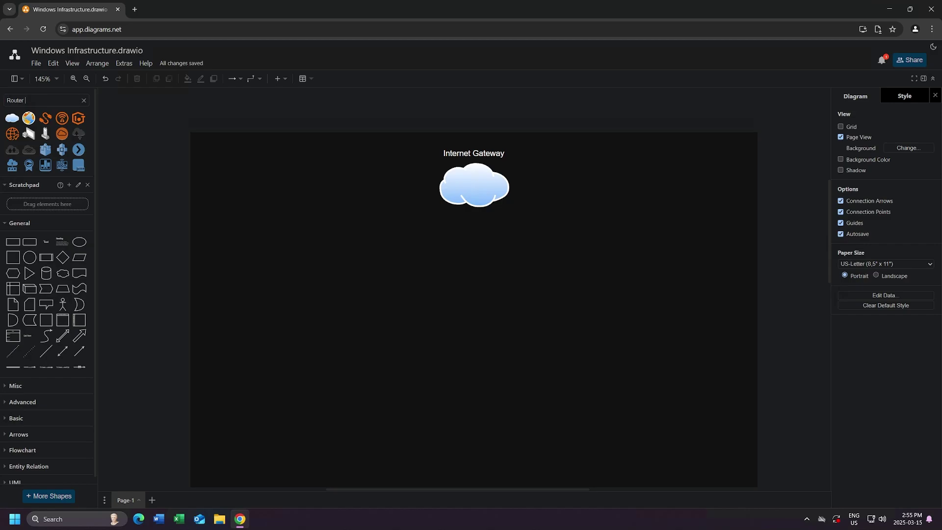
{"action": "type", "text": "Firewall"}
{"action": "key", "text": "Return"}
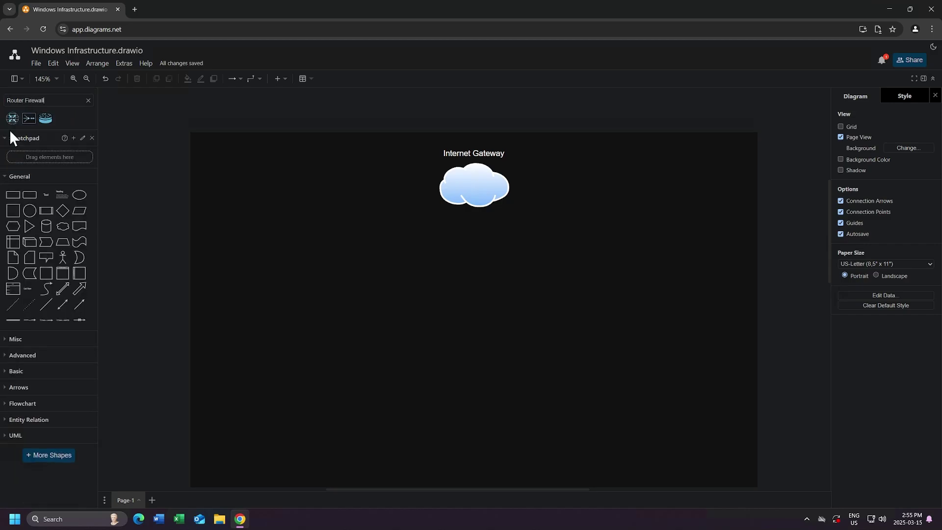
{"action": "left_click_drag", "start_coordinate": [11, 118], "coordinate": [457, 336]}
- Label the router 'OPNSense-VM' and connect it up to the cloud
{"action": "left_click_drag", "start_coordinate": [43, 199], "coordinate": [531, 357]}
{"action": "type", "text": "OPNSense-VM"}
{"action": "left_click", "coordinate": [477, 340]}
{"action": "left_click_drag", "start_coordinate": [475, 329], "coordinate": [474, 207]}
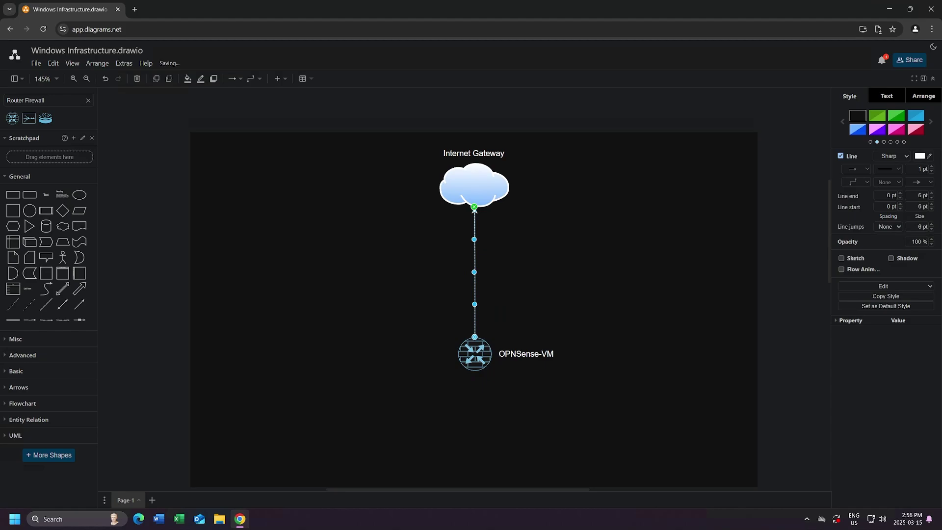
- Make the connector 6 pt thick and light blue
{"action": "left_click", "coordinate": [931, 166]}
{"action": "left_click", "coordinate": [931, 166]}
{"action": "left_click", "coordinate": [931, 166]}
{"action": "left_click", "coordinate": [931, 167]}
{"action": "left_click", "coordinate": [931, 166]}
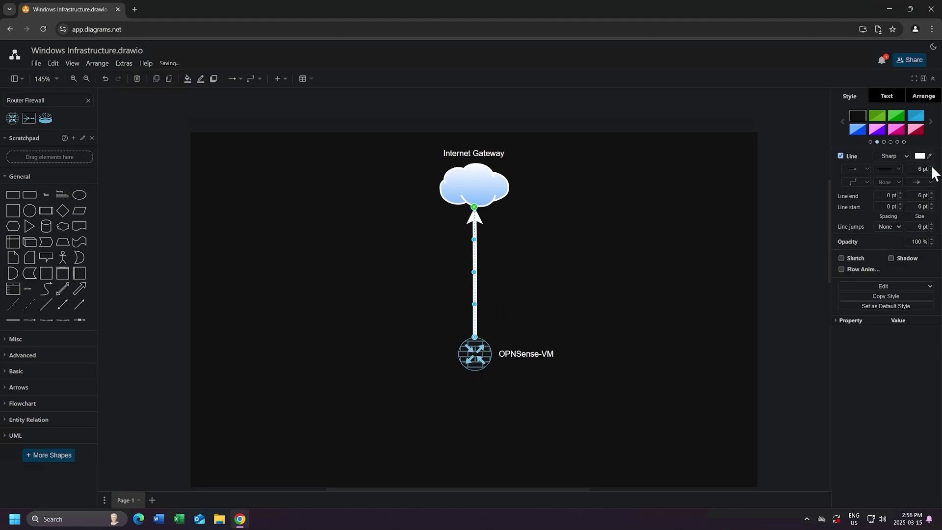
{"action": "left_click", "coordinate": [854, 131]}
{"action": "left_click", "coordinate": [653, 314]}
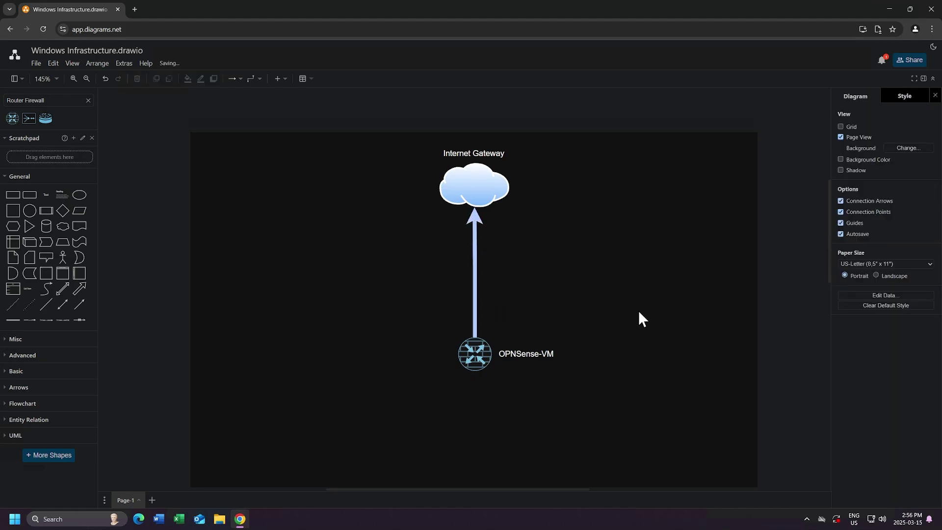
- Add a text label reading 'WAN Gateway / IP Address: / 10.10.10.254/24' upper left
{"action": "left_click", "coordinate": [49, 196]}
{"action": "left_click_drag", "start_coordinate": [458, 284], "coordinate": [334, 221]}
{"action": "double_click", "coordinate": [351, 223]}
{"action": "type", "text": "WAN Gateway"}
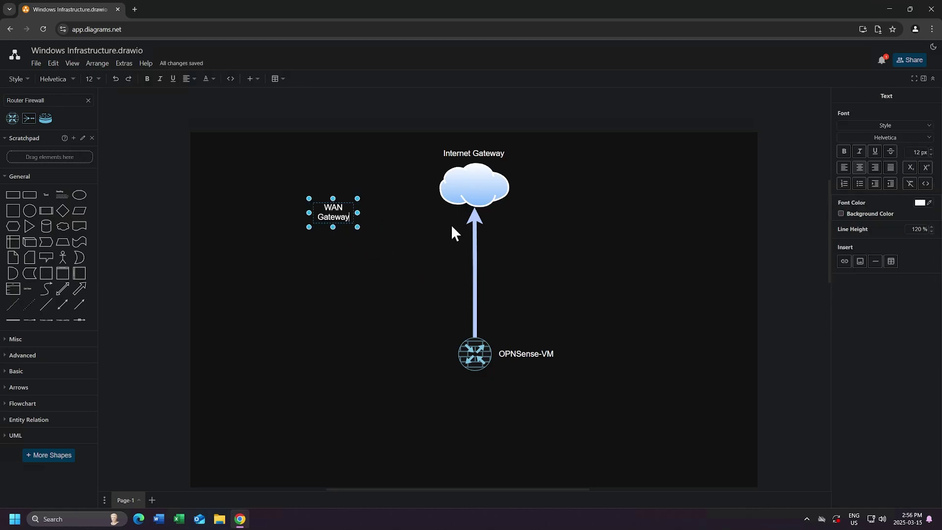
{"action": "key", "text": "Return"}
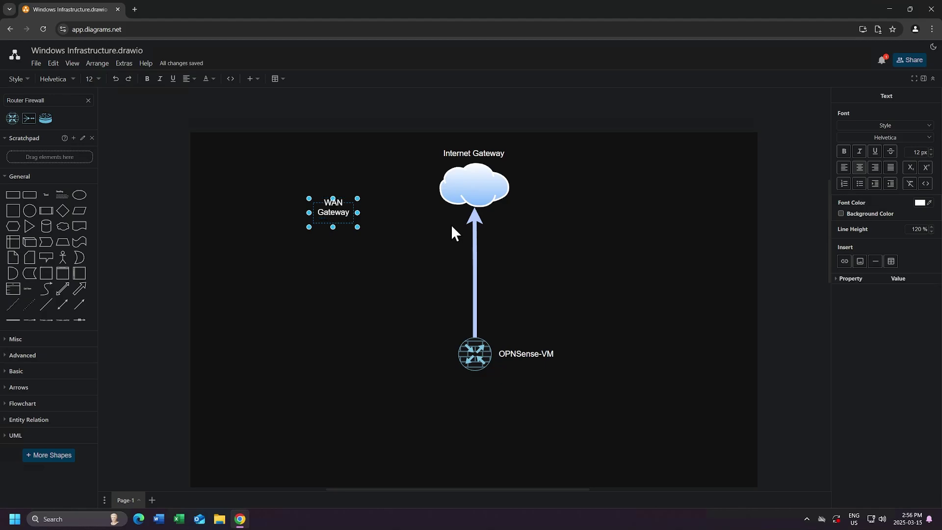
{"action": "type", "text": "IP Address:"}
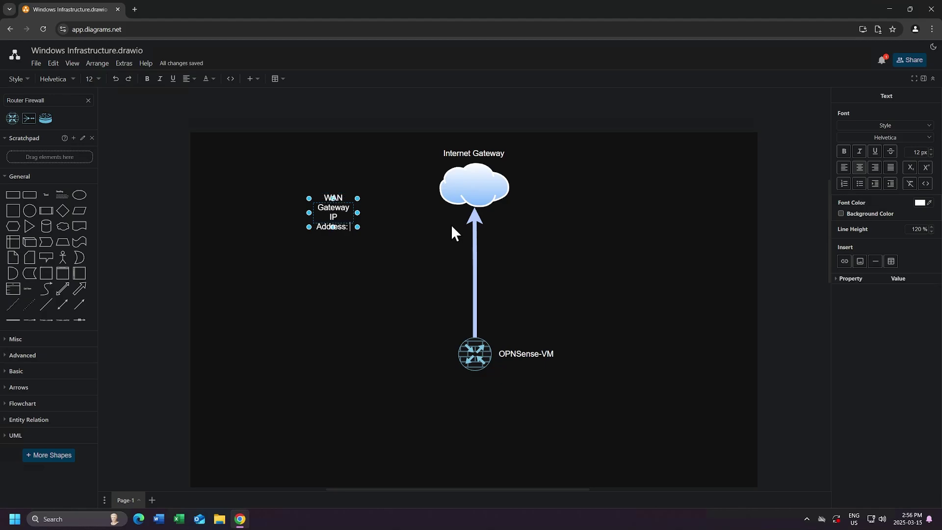
{"action": "key", "text": "Return"}
{"action": "type", "text": "10.10.10."}
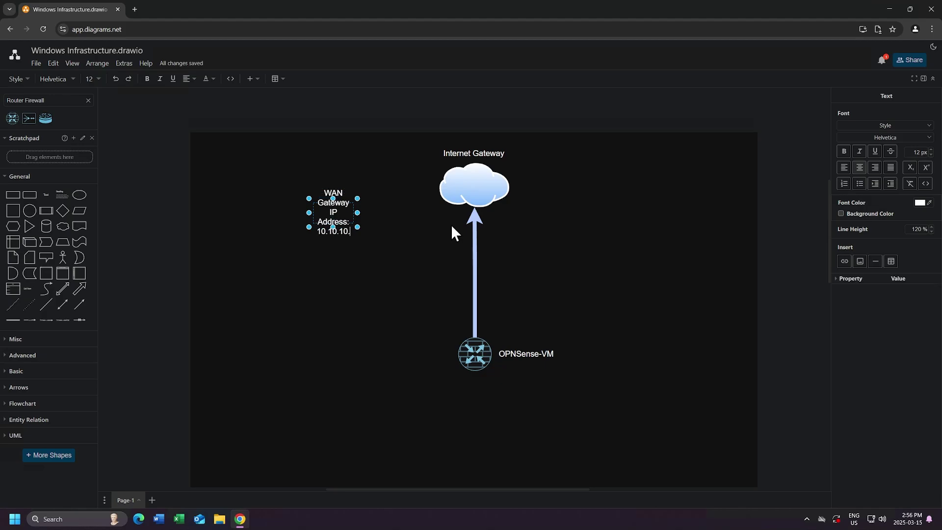
{"action": "type", "text": "254/24"}
- Widen the WAN Gateway label and position it beside the arrow
{"action": "left_click", "coordinate": [367, 259]}
{"action": "left_click", "coordinate": [333, 213]}
{"action": "left_click_drag", "start_coordinate": [308, 212], "coordinate": [418, 221]}
{"action": "left_click_drag", "start_coordinate": [418, 221], "coordinate": [420, 222]}
{"action": "left_click", "coordinate": [600, 254]}
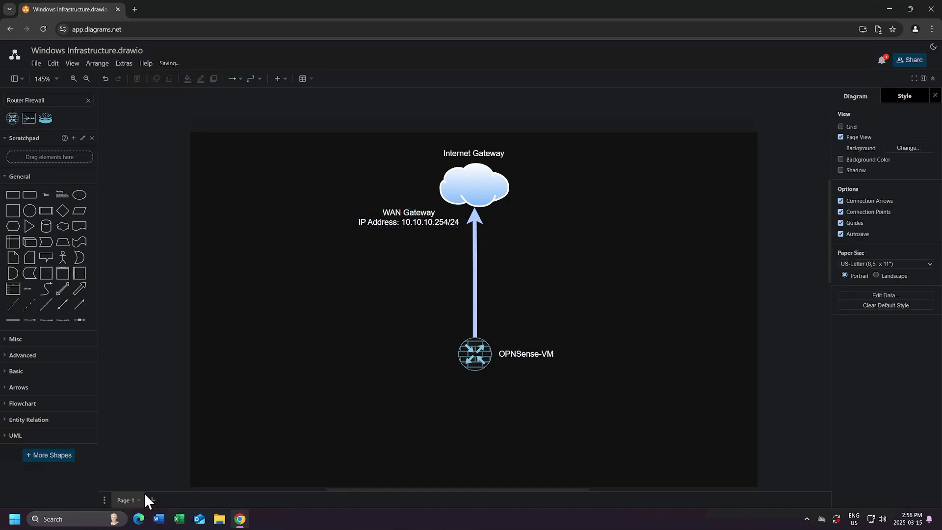
{"action": "left_click", "coordinate": [15, 519]}
{"action": "type", "text": "cmd"}
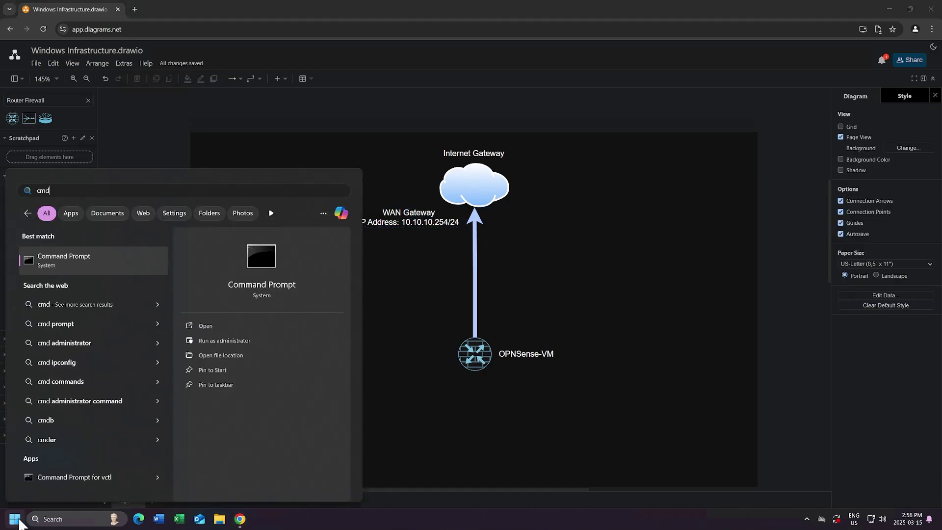
{"action": "key", "text": "Return"}
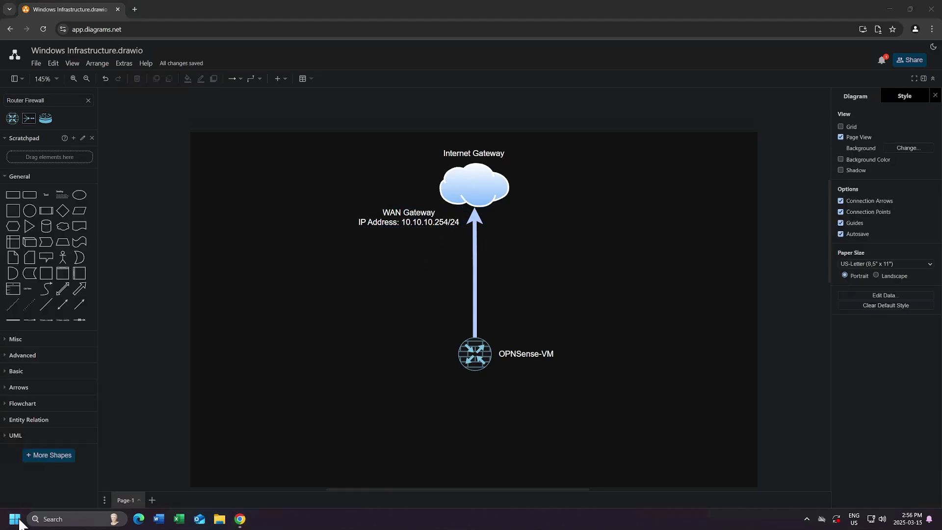
{"action": "type", "text": "ipconfig"}
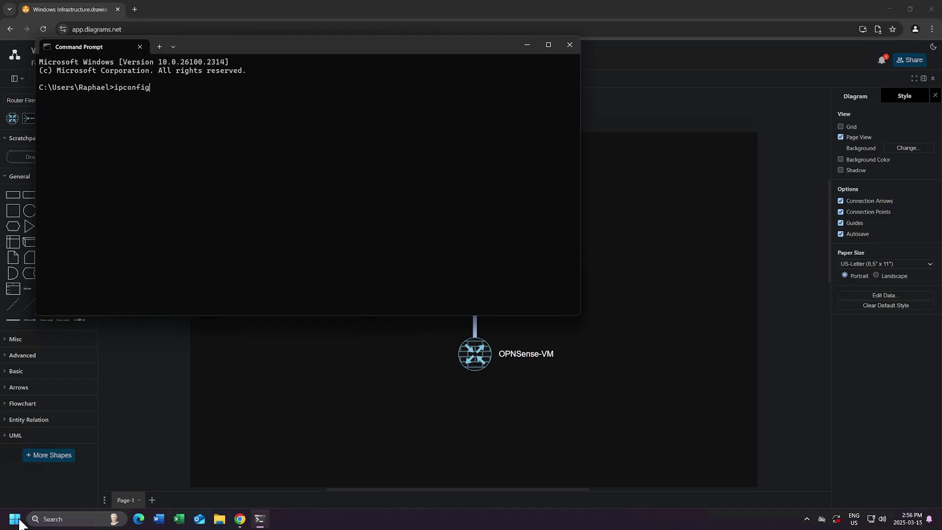
{"action": "key", "text": "Return"}
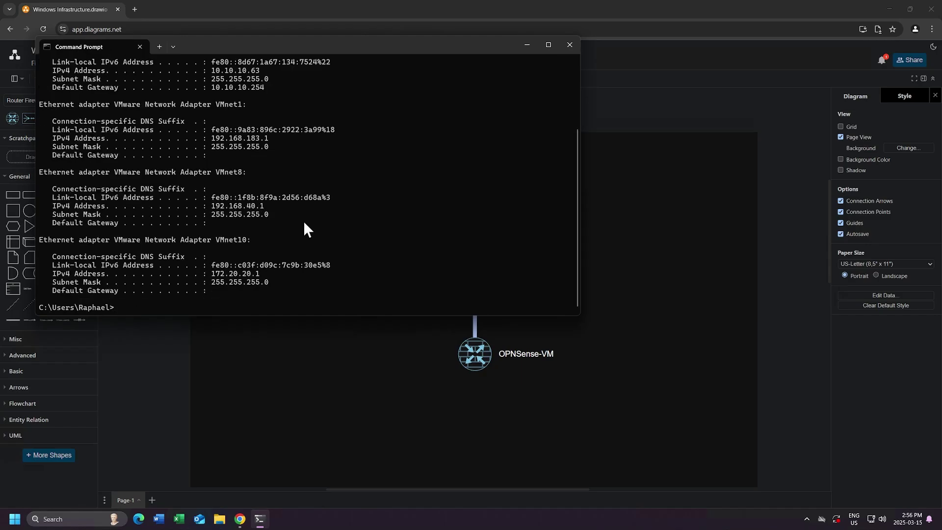
{"action": "scroll", "coordinate": [334, 208], "scroll_direction": "up", "scroll_amount": 5}
{"action": "left_click_drag", "start_coordinate": [57, 180], "coordinate": [272, 184]}
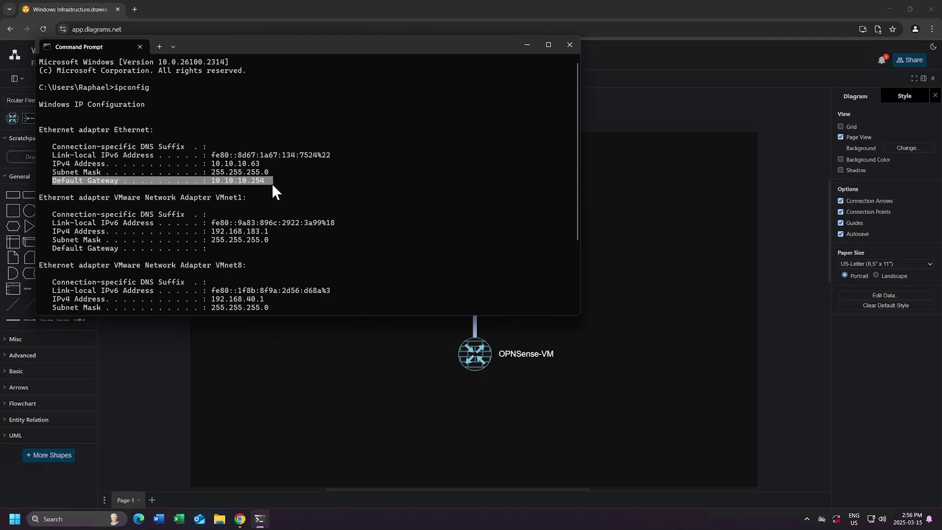
{"action": "left_click", "coordinate": [467, 209]}
- Close the Command Prompt and add a 'WAN Connection' text label left of the arrow
{"action": "left_click", "coordinate": [569, 45]}
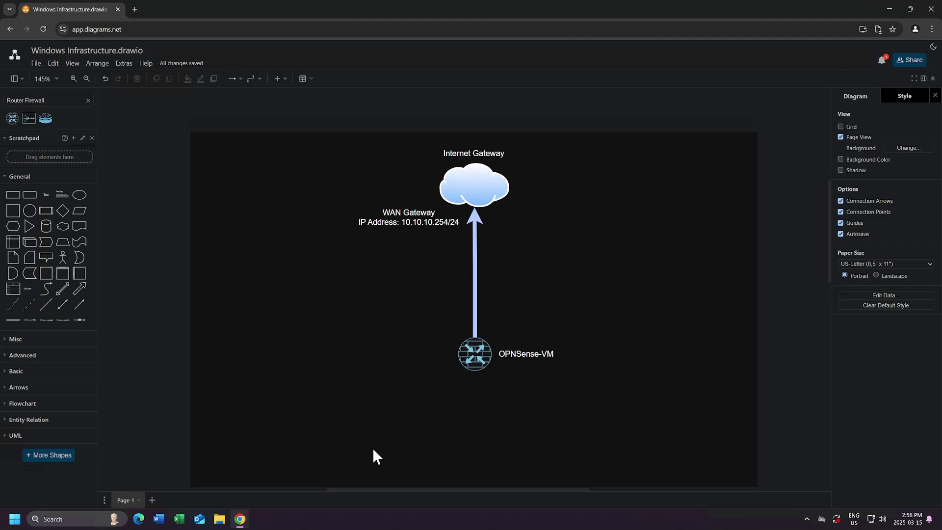
{"action": "left_click", "coordinate": [46, 195]}
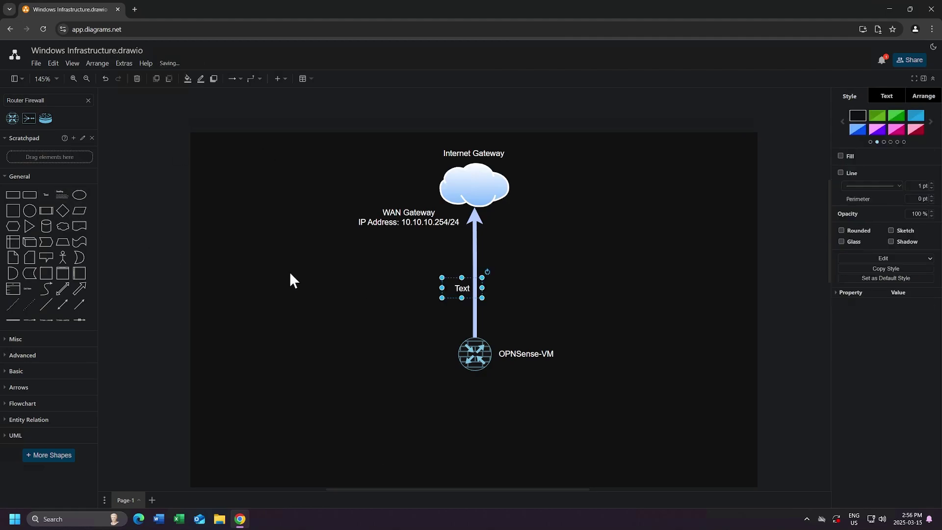
{"action": "left_click_drag", "start_coordinate": [460, 286], "coordinate": [341, 291]}
{"action": "double_click", "coordinate": [342, 292]}
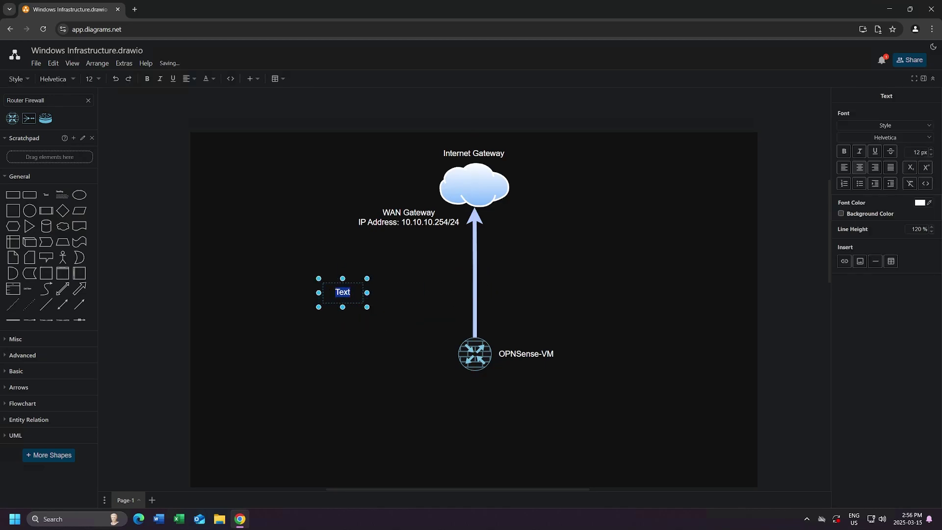
{"action": "type", "text": "WAN Connection"}
- Add lines 'IP Address: DHCP' and 'Network Adapter: em1, hn1' to the label
{"action": "key", "text": "Return"}
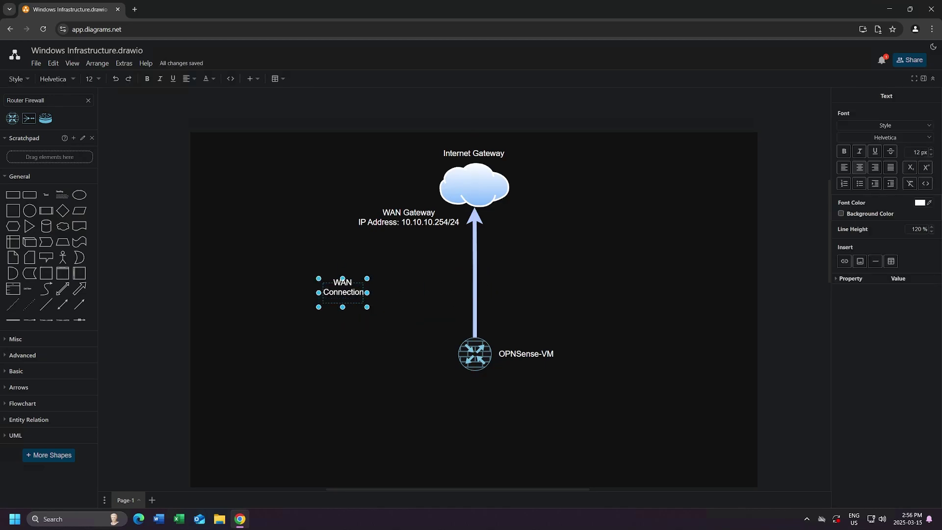
{"action": "type", "text": "IP Address"}
{"action": "type", "text": ": DCHP"}
{"action": "key", "text": "BackSpace"}
{"action": "key", "text": "BackSpace"}
{"action": "key", "text": "BackSpace"}
{"action": "type", "text": "C"}
{"action": "key", "text": "BackSpace"}
{"action": "type", "text": "HCP"}
{"action": "key", "text": "Return"}
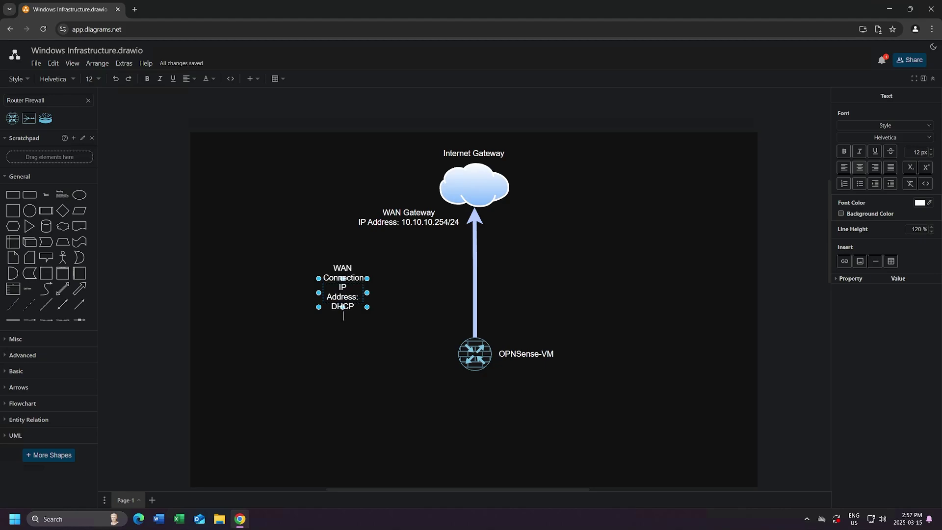
{"action": "type", "text": "Network Adapter"}
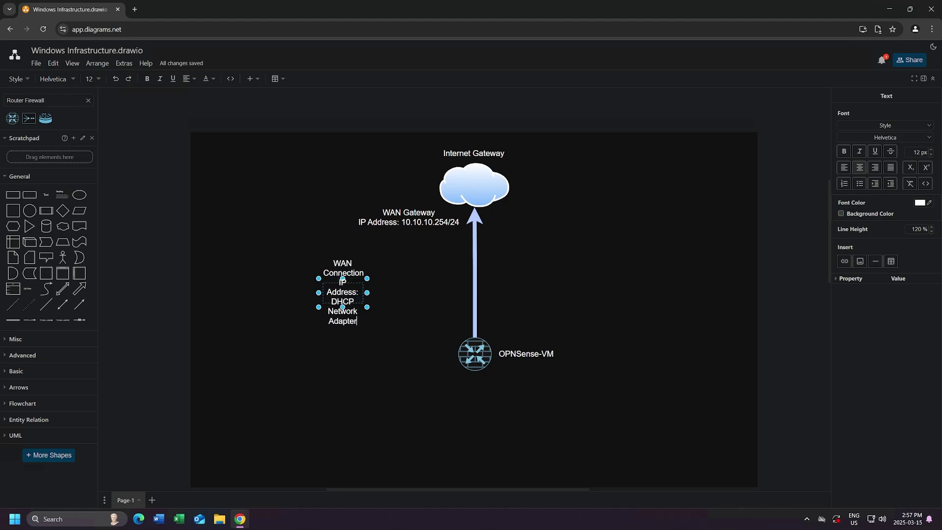
{"action": "type", "text": ": em"}
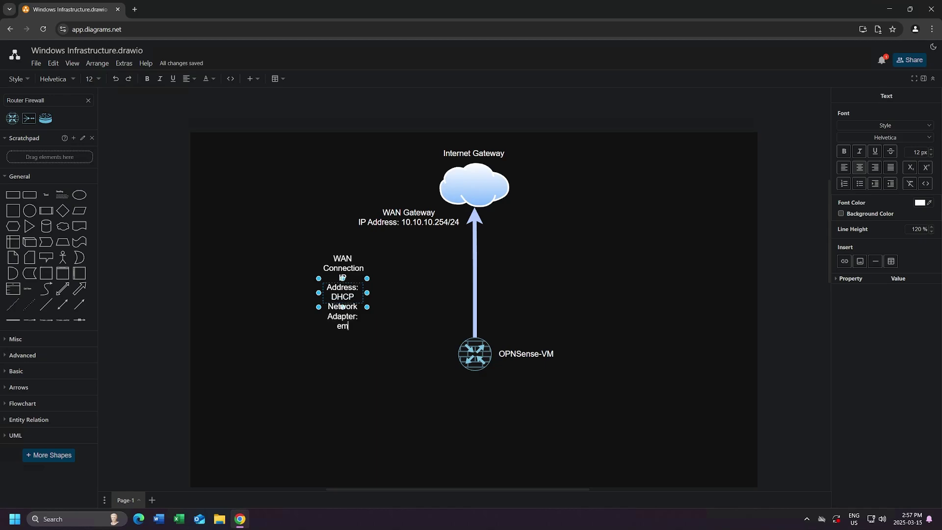
{"action": "type", "text": "1, hn1"}
- Widen the WAN Connection label so its text fits
{"action": "left_click", "coordinate": [424, 417]}
{"action": "left_click", "coordinate": [361, 296]}
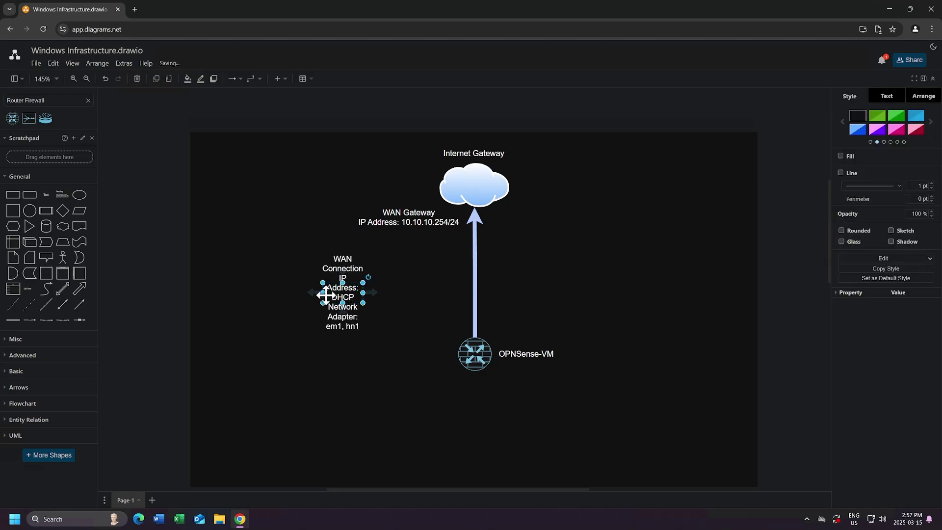
{"action": "left_click_drag", "start_coordinate": [318, 292], "coordinate": [435, 324]}
{"action": "left_click", "coordinate": [265, 319]}
- Add a top-left note listing VirtualBox and VMWare Workstation = em1 and Hyper-V = hn1
{"action": "left_click", "coordinate": [46, 194]}
{"action": "double_click", "coordinate": [221, 153]}
{"action": "type", "text": "VirtualBox and VMWare Workstatin"}
{"action": "left_click_drag", "start_coordinate": [463, 286], "coordinate": [362, 172]}
{"action": "type", "text": "on = em1"}
{"action": "key", "text": "Return"}
{"action": "type", "text": "Hyper-V = hn1"}
{"action": "left_click", "coordinate": [365, 184]}
- Add a 'Network Adapters' heading line at the top of the note
{"action": "double_click", "coordinate": [282, 166]}
{"action": "key", "text": "Home"}
{"action": "key", "text": "Return"}
{"action": "key", "text": "Up"}
{"action": "type", "text": "Network Adapters"}
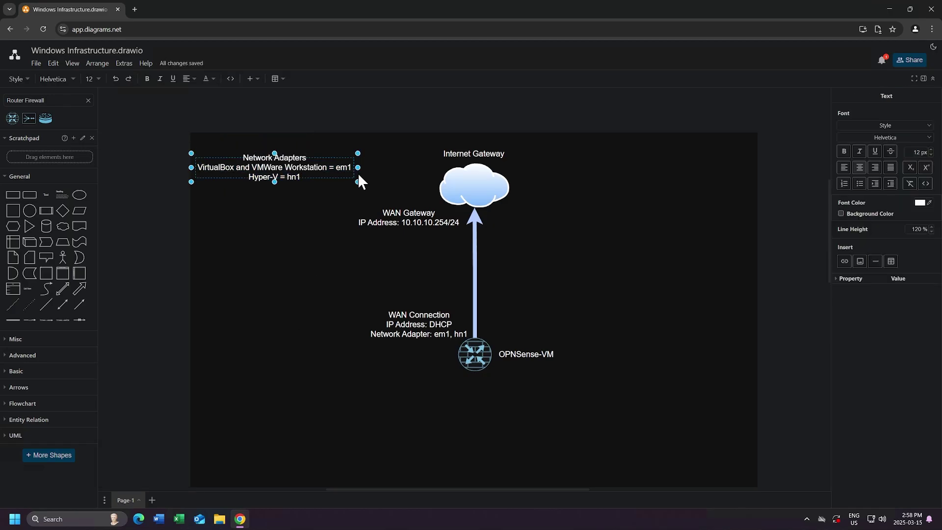
{"action": "left_click", "coordinate": [356, 191]}
- Duplicate the note below the original and head the original 'WAN Connections'
{"action": "right_click", "coordinate": [259, 168]}
{"action": "left_click", "coordinate": [282, 234]}
{"action": "left_click_drag", "start_coordinate": [276, 185], "coordinate": [268, 236]}
{"action": "double_click", "coordinate": [320, 181]}
{"action": "type", "text": "WAN Connections"}
{"action": "key", "text": "Return"}
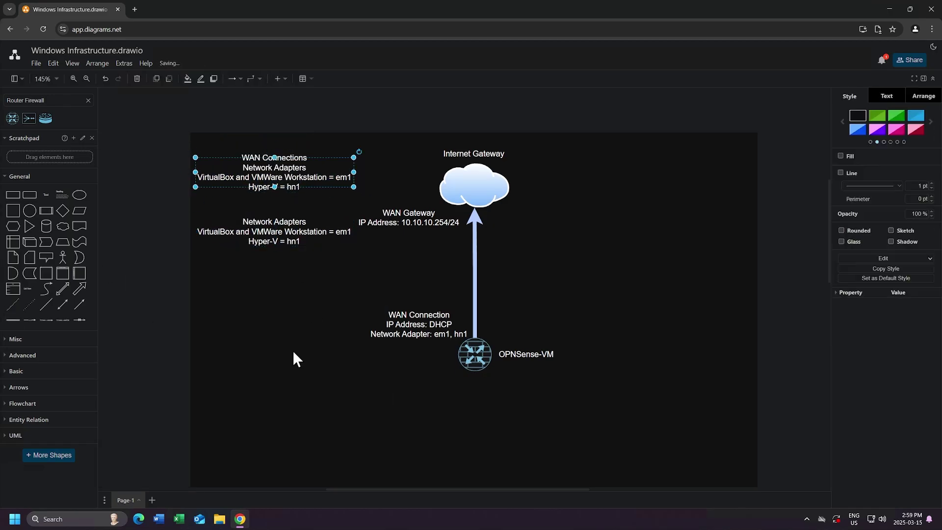
- Edit the copy to 'LAN Connections' with adapters em0 and hn0
{"action": "double_click", "coordinate": [317, 236]}
{"action": "type", "text": "L"}
{"action": "key", "text": "Return"}
{"action": "key", "text": "Up"}
{"action": "key", "text": "End"}
{"action": "type", "text": "AN Connections"}
{"action": "double_click", "coordinate": [357, 249]}
{"action": "key", "text": "BackSpace"}
{"action": "type", "text": "0"}
{"action": "key", "text": "Up"}
{"action": "key", "text": "End"}
{"action": "key", "text": "BackSpace"}
{"action": "type", "text": "0"}
{"action": "left_click", "coordinate": [298, 331]}
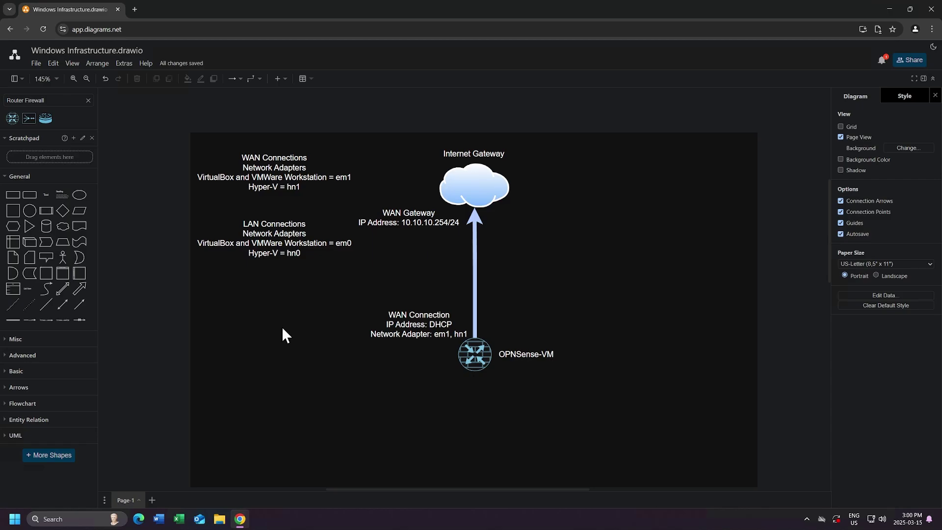
- Search shapes for 'Domain Controller' and place the server icon below-left of OPNSense-VM
{"action": "scroll", "coordinate": [269, 333], "scroll_direction": "down", "scroll_amount": 5}
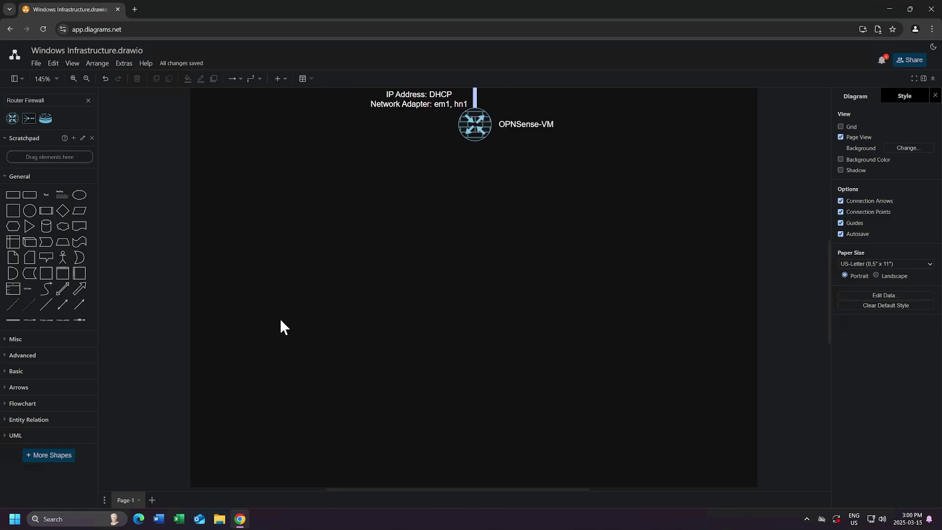
{"action": "triple_click", "coordinate": [33, 101]}
{"action": "type", "text": "Domain Controller"}
{"action": "key", "text": "Return"}
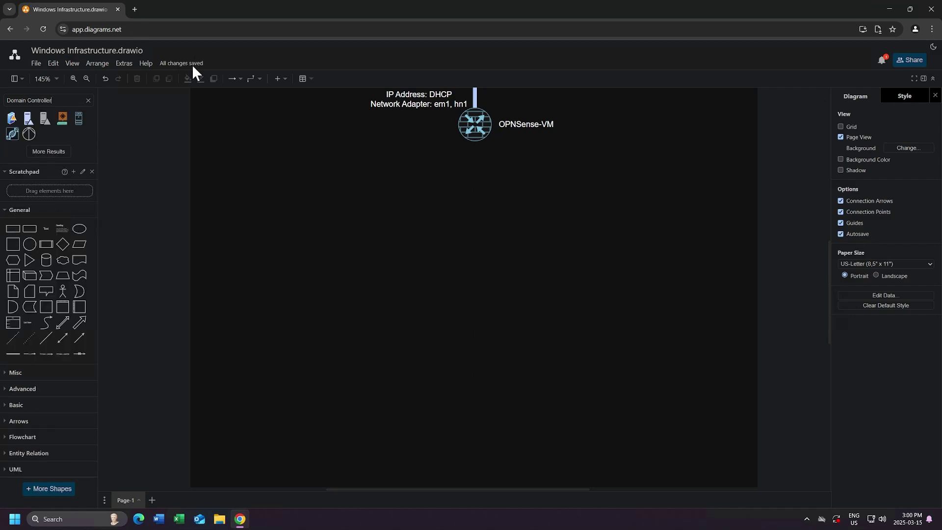
{"action": "left_click_drag", "start_coordinate": [32, 118], "coordinate": [332, 254]}
{"action": "left_click", "coordinate": [367, 155]}
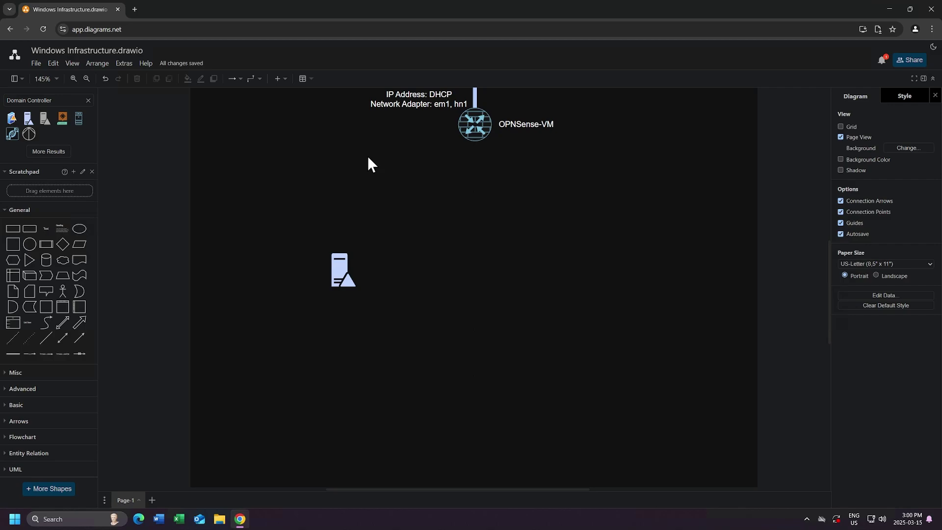
- Duplicate the WAN Connection label and move the copy below OPNSense-VM
{"action": "left_click", "coordinate": [406, 102]}
{"action": "scroll", "coordinate": [470, 170], "scroll_direction": "up", "scroll_amount": 2}
{"action": "right_click", "coordinate": [390, 139]}
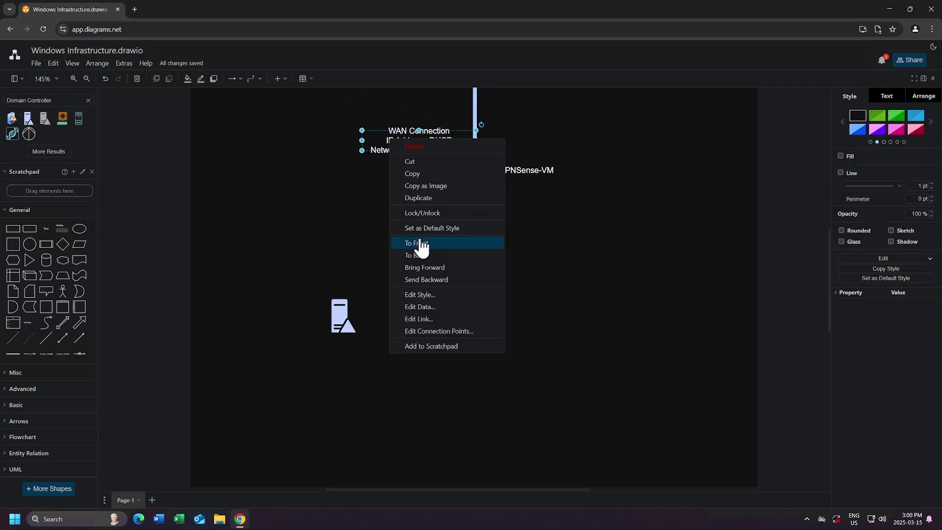
{"action": "left_click", "coordinate": [454, 197]}
{"action": "left_click_drag", "start_coordinate": [415, 149], "coordinate": [412, 207]}
{"action": "double_click", "coordinate": [423, 205]}
{"action": "left_click", "coordinate": [460, 205]}
- Change the copy to 'LAN Connection' with IP Address 172.20.20.254/24
{"action": "key", "text": "Up"}
{"action": "key", "text": "Home"}
{"action": "key", "text": "Delete"}
{"action": "type", "text": "L"}
{"action": "key", "text": "Down"}
{"action": "key", "text": "End"}
{"action": "key", "text": "BackSpace"}
{"action": "key", "text": "BackSpace"}
{"action": "key", "text": "BackSpace"}
{"action": "key", "text": "BackSpace"}
{"action": "type", "text": "172.20.20.254/24"}
- Change the copy's network adapters to em0, hn0
{"action": "key", "text": "Down"}
{"action": "key", "text": "Left"}
{"action": "key", "text": "Left"}
{"action": "key", "text": "Left"}
{"action": "key", "text": "Left"}
{"action": "key", "text": "Left"}
{"action": "key", "text": "Left"}
{"action": "key", "text": "Delete"}
{"action": "type", "text": "0"}
{"action": "key", "text": "Right"}
{"action": "key", "text": "Right"}
{"action": "key", "text": "Right"}
{"action": "key", "text": "Right"}
{"action": "key", "text": "Delete"}
{"action": "type", "text": "0"}
{"action": "left_click", "coordinate": [558, 377]}
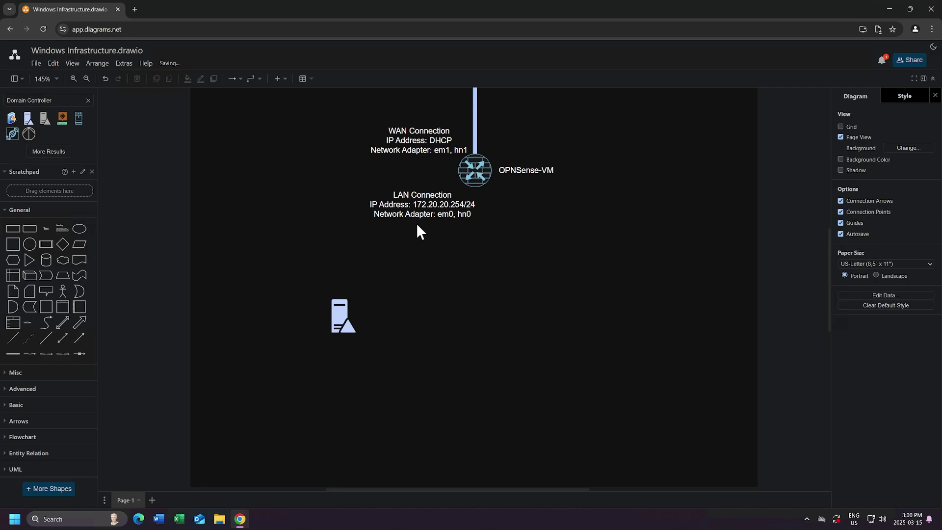
- Shift the LAN Connection label slightly left and search the shapes for 'Server'
{"action": "left_click_drag", "start_coordinate": [415, 223], "coordinate": [408, 224]}
{"action": "left_click", "coordinate": [587, 283]}
{"action": "mouse_move", "coordinate": [29, 118]}
{"action": "left_click_drag", "start_coordinate": [6, 100], "coordinate": [77, 108]}
{"action": "type", "text": "Server"}
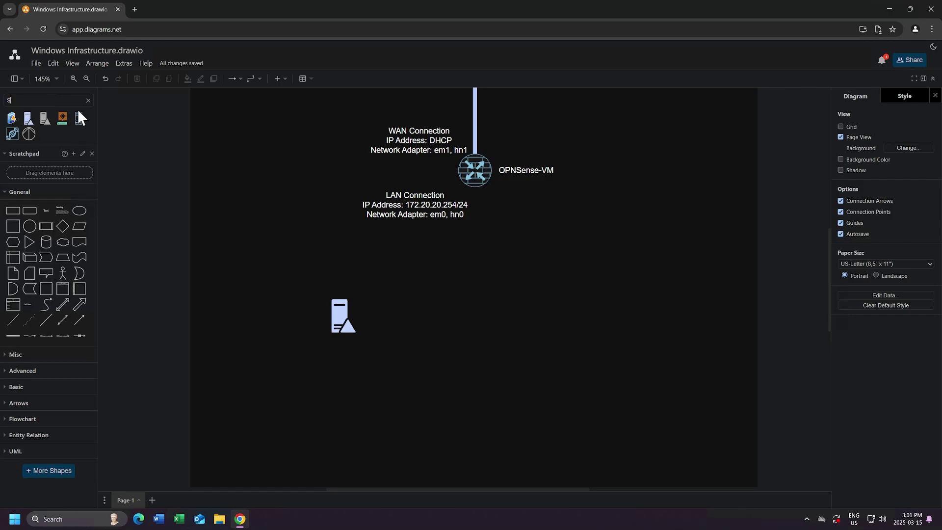
{"action": "key", "text": "Return"}
- Duplicate the domain controller icon and place the copy to its right
{"action": "left_click", "coordinate": [349, 322]}
{"action": "key", "text": "ctrl+c"}
{"action": "key", "text": "ctrl+v"}
{"action": "left_click_drag", "start_coordinate": [354, 322], "coordinate": [416, 317]}
{"action": "left_click", "coordinate": [452, 338]}
- Add the label 'Name: DC-01 / IP address: 172.20.20.20/24' centred under the first server
{"action": "left_click_drag", "start_coordinate": [46, 261], "coordinate": [338, 349]}
{"action": "double_click", "coordinate": [339, 349]}
{"action": "type", "text": "Name: DC-01"}
{"action": "key", "text": "Return"}
{"action": "type", "text": "IP address: 172.20.20.20/24"}
{"action": "left_click_drag", "start_coordinate": [314, 349], "coordinate": [252, 352]}
{"action": "left_click_drag", "start_coordinate": [343, 318], "coordinate": [302, 318]}
- Duplicate the DC-01 label and line it up under the second server
{"action": "right_click", "coordinate": [306, 354]}
{"action": "left_click", "coordinate": [366, 353]}
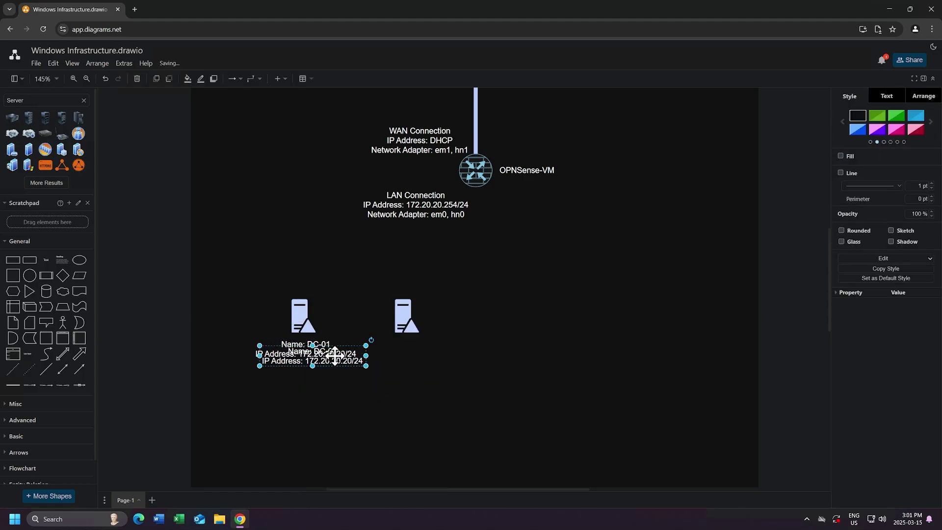
{"action": "left_click_drag", "start_coordinate": [329, 353], "coordinate": [452, 322]}
{"action": "left_click_drag", "start_coordinate": [425, 357], "coordinate": [452, 355]}
- Edit the copied label to DC-02 with IP address 172.20.20.21/24
{"action": "double_click", "coordinate": [458, 353]}
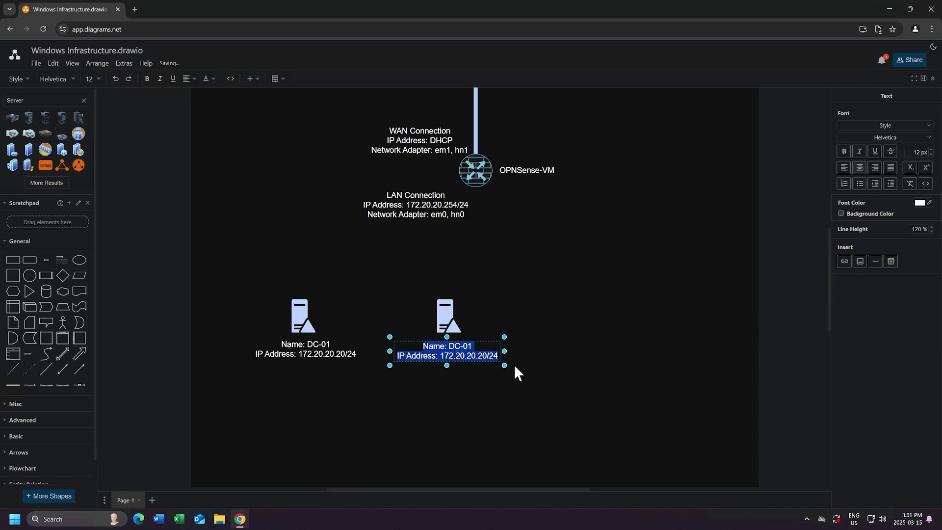
{"action": "key", "text": "Up"}
{"action": "key", "text": "BackSpace"}
{"action": "type", "text": "2"}
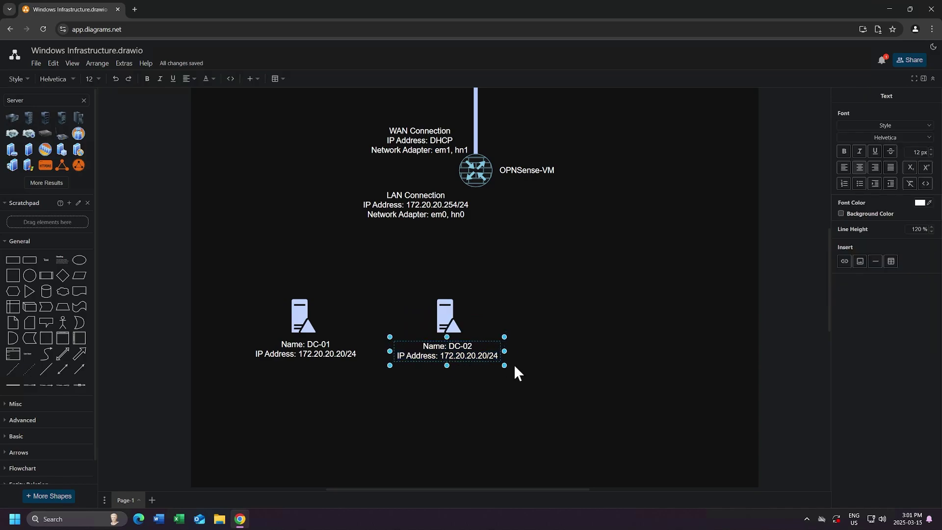
{"action": "key", "text": "Down"}
{"action": "key", "text": "Right"}
{"action": "key", "text": "Right"}
{"action": "key", "text": "Right"}
{"action": "key", "text": "BackSpace"}
{"action": "type", "text": "1"}
{"action": "left_click", "coordinate": [516, 414]}
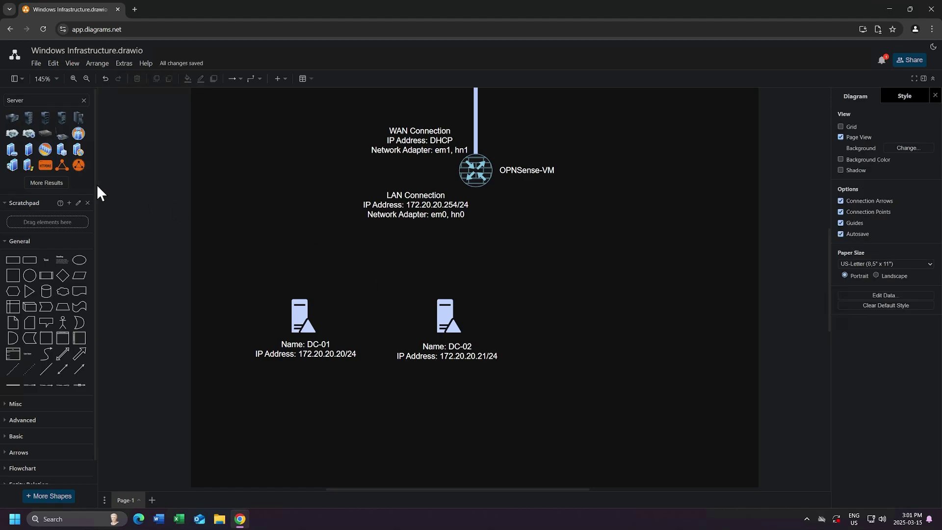
- Search shapes for 'File Server' and place a file server icon right of DC-02
{"action": "scroll", "coordinate": [53, 147], "scroll_direction": "down", "scroll_amount": 1}
{"action": "left_click", "coordinate": [48, 159]}
{"action": "scroll", "coordinate": [45, 196], "scroll_direction": "up", "scroll_amount": 1}
{"action": "left_click", "coordinate": [7, 101]}
{"action": "type", "text": "File"}
{"action": "key", "text": "Return"}
{"action": "left_click_drag", "start_coordinate": [46, 118], "coordinate": [579, 297]}
- Move a copy of the DC-02 label beneath the file server
{"action": "left_click", "coordinate": [467, 358]}
{"action": "right_click", "coordinate": [467, 359]}
{"action": "left_click", "coordinate": [475, 356]}
{"action": "left_click_drag", "start_coordinate": [475, 359], "coordinate": [616, 355]}
- Change the copied label to FS-01 with IP address 172.20.20.22/24
{"action": "double_click", "coordinate": [616, 355]}
{"action": "key", "text": "Right"}
{"action": "key", "text": "Up"}
{"action": "key", "text": "BackSpace"}
{"action": "key", "text": "BackSpace"}
{"action": "key", "text": "BackSpace"}
{"action": "key", "text": "BackSpace"}
{"action": "key", "text": "BackSpace"}
{"action": "type", "text": "FS-01"}
{"action": "key", "text": "Down"}
{"action": "key", "text": "Right"}
{"action": "key", "text": "Right"}
{"action": "key", "text": "Delete"}
{"action": "type", "text": "2"}
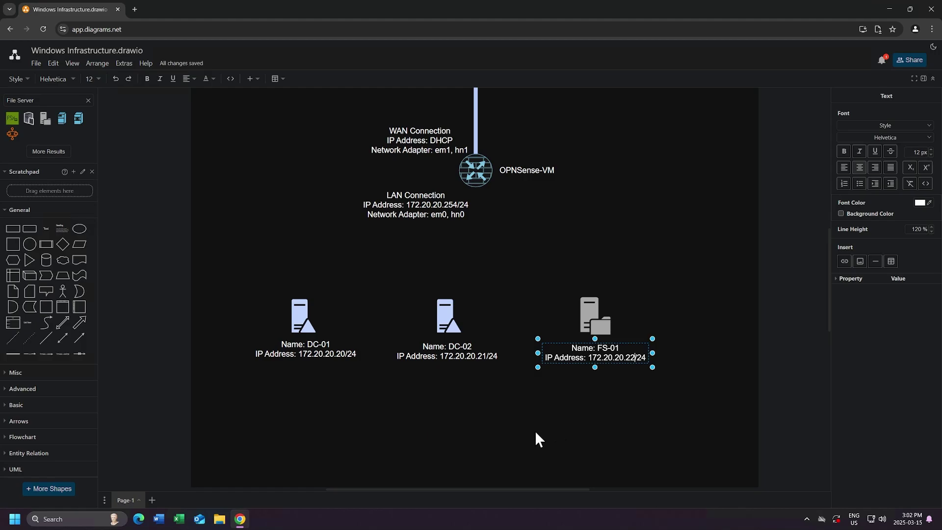
{"action": "left_click", "coordinate": [535, 431]}
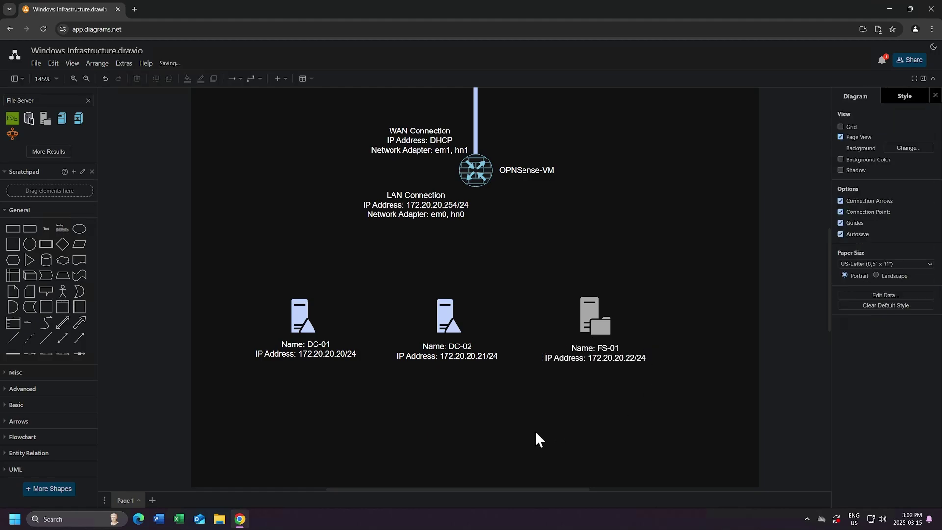
- Insert a rectangle stretched around the servers, with no fill and a 6 pt outline
{"action": "left_click", "coordinate": [19, 229]}
{"action": "left_click_drag", "start_coordinate": [488, 288], "coordinate": [686, 284]}
{"action": "left_click_drag", "start_coordinate": [469, 306], "coordinate": [469, 426]}
{"action": "left_click", "coordinate": [840, 155]}
{"action": "left_click", "coordinate": [931, 183]}
{"action": "left_click", "coordinate": [931, 189]}
{"action": "left_click", "coordinate": [931, 188]}
- Reposition the rectangle and the server group so the box neatly encloses the servers
{"action": "left_click_drag", "start_coordinate": [548, 427], "coordinate": [552, 404]}
{"action": "left_click", "coordinate": [230, 238]}
{"action": "left_click_drag", "start_coordinate": [222, 232], "coordinate": [701, 424]}
{"action": "left_click_drag", "start_coordinate": [570, 245], "coordinate": [582, 308]}
{"action": "left_click", "coordinate": [575, 333]}
{"action": "left_click", "coordinate": [515, 462]}
{"action": "left_click_drag", "start_coordinate": [515, 463], "coordinate": [512, 454]}
{"action": "left_click", "coordinate": [598, 252]}
{"action": "left_click", "coordinate": [493, 292]}
- Connect the box with an arrow up to OPNSense-VM, moving the LAN Connection label aside
{"action": "left_click_drag", "start_coordinate": [475, 281], "coordinate": [483, 203]}
{"action": "left_click_drag", "start_coordinate": [436, 209], "coordinate": [421, 210]}
{"action": "left_click", "coordinate": [475, 265]}
{"action": "key", "text": "Delete"}
{"action": "left_click", "coordinate": [488, 292]}
{"action": "left_click_drag", "start_coordinate": [475, 281], "coordinate": [474, 191]}
{"action": "left_click", "coordinate": [716, 219]}
- Add the title 'Windows Infrastructure IP Network: 172.20.20.0/24' centred at the box top
{"action": "double_click", "coordinate": [627, 315]}
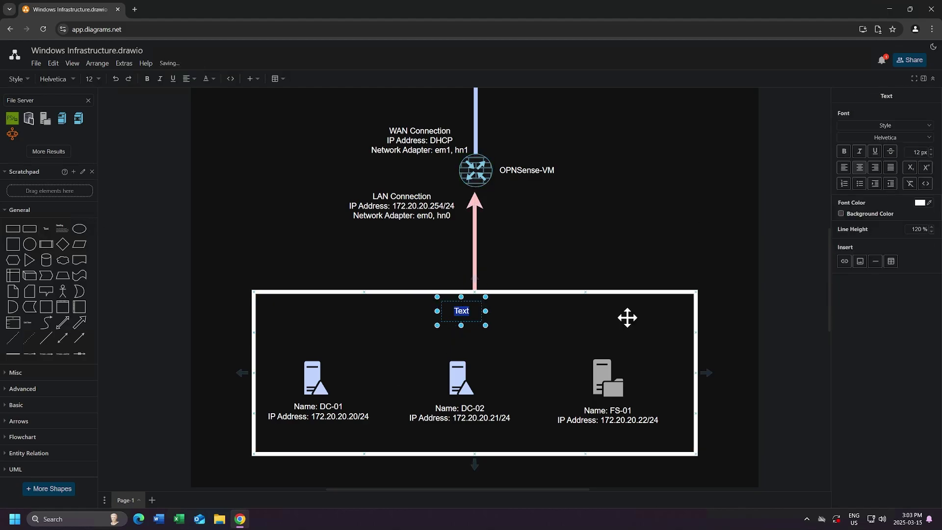
{"action": "type", "text": "Windows Infrastructure IP Network: 172.20.20."}
{"action": "type", "text": "0/24"}
{"action": "left_click", "coordinate": [433, 321]}
{"action": "left_click_drag", "start_coordinate": [440, 311], "coordinate": [387, 311]}
{"action": "left_click_drag", "start_coordinate": [462, 312], "coordinate": [496, 313]}
- Make the box title bold and larger, then fine-tune its placement
{"action": "double_click", "coordinate": [493, 315]}
{"action": "left_click", "coordinate": [845, 152]}
{"action": "double_click", "coordinate": [931, 150]}
{"action": "left_click", "coordinate": [447, 328]}
{"action": "left_click_drag", "start_coordinate": [407, 319], "coordinate": [383, 315]}
{"action": "left_click_drag", "start_coordinate": [466, 326], "coordinate": [487, 328]}
{"action": "left_click_drag", "start_coordinate": [274, 357], "coordinate": [274, 364]}
{"action": "left_click", "coordinate": [346, 271]}
{"action": "scroll", "coordinate": [346, 271], "scroll_direction": "down", "scroll_amount": 2}
{"action": "scroll", "coordinate": [346, 271], "scroll_direction": "up", "scroll_amount": 1}
{"action": "left_click_drag", "start_coordinate": [461, 343], "coordinate": [461, 349]}
{"action": "left_click", "coordinate": [526, 274]}
{"action": "mouse_move", "coordinate": [30, 338]}
{"action": "scroll", "coordinate": [554, 274], "scroll_direction": "up", "scroll_amount": 1}
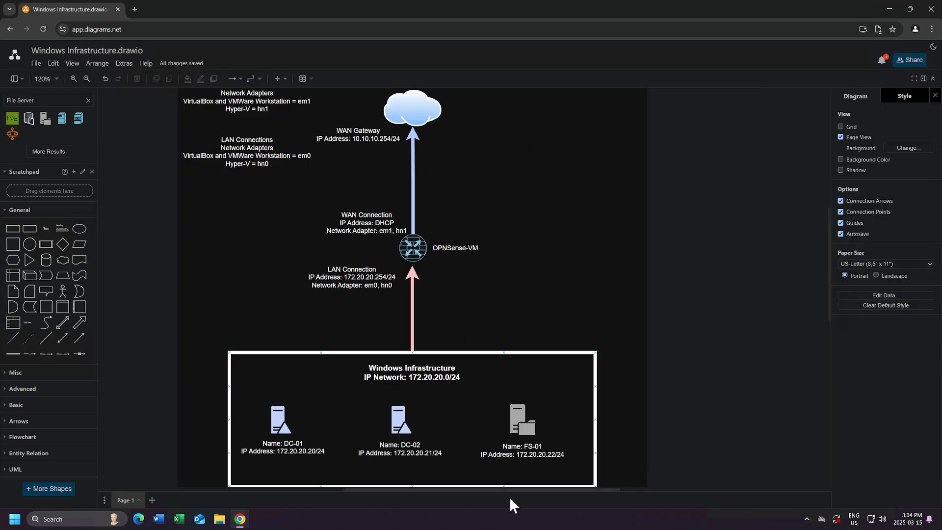
{"action": "left_click_drag", "start_coordinate": [556, 398], "coordinate": [602, 303]}
{"action": "scroll", "coordinate": [601, 295], "scroll_direction": "down", "scroll_amount": 1}
{"action": "key", "text": "Home"}
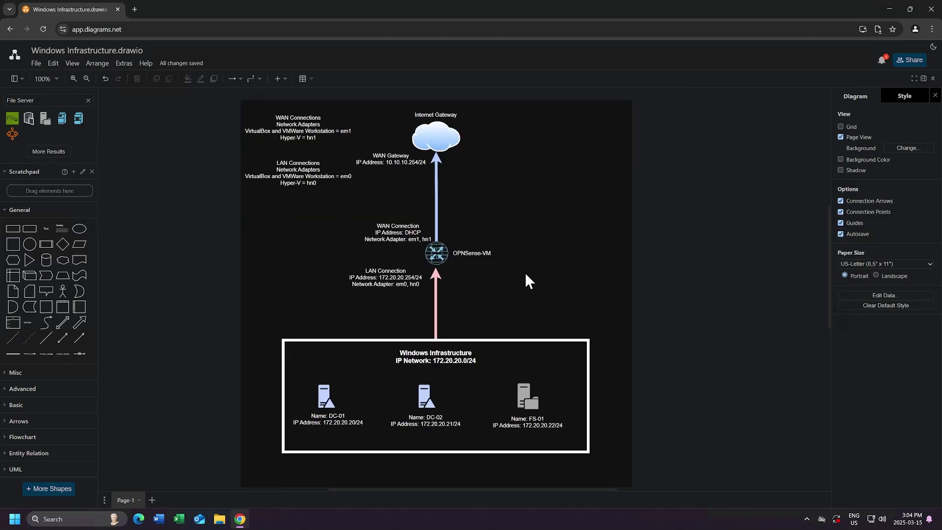
{"action": "mouse_move", "coordinate": [29, 337]}
{"action": "scroll", "coordinate": [552, 266], "scroll_direction": "up", "scroll_amount": 1}
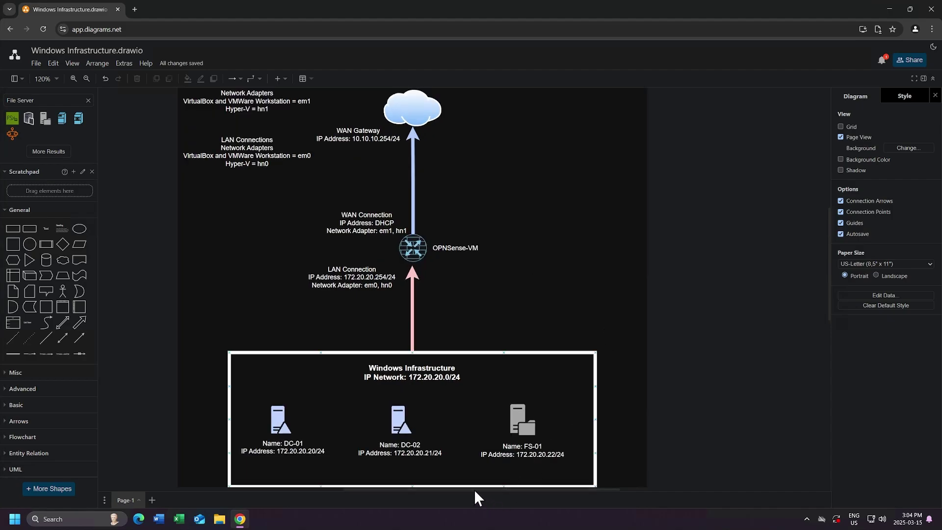
{"action": "left_click_drag", "start_coordinate": [570, 313], "coordinate": [608, 316]}
{"action": "scroll", "coordinate": [579, 303], "scroll_direction": "down", "scroll_amount": 1}
{"action": "scroll", "coordinate": [584, 334], "scroll_direction": "down", "scroll_amount": 2}
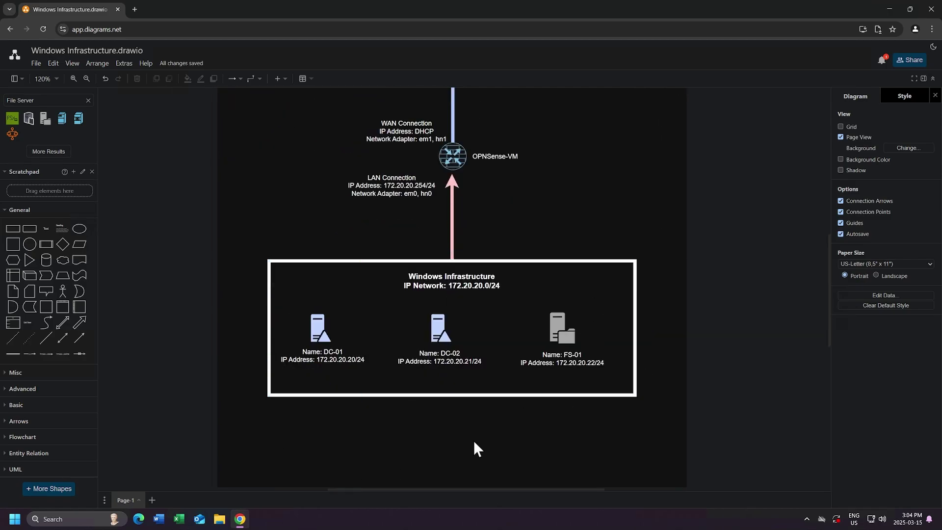
{"action": "scroll", "coordinate": [473, 440], "scroll_direction": "up", "scroll_amount": 6}
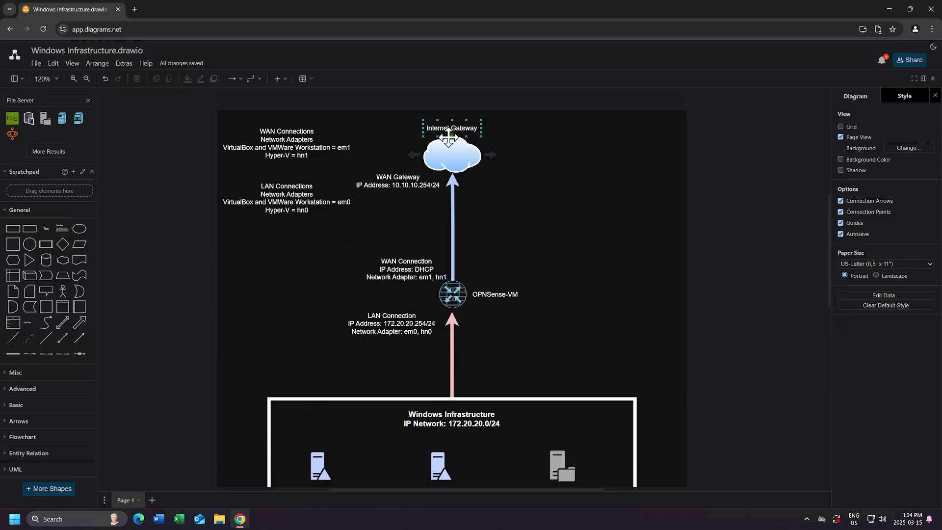
{"action": "scroll", "coordinate": [589, 272], "scroll_direction": "down", "scroll_amount": 1}
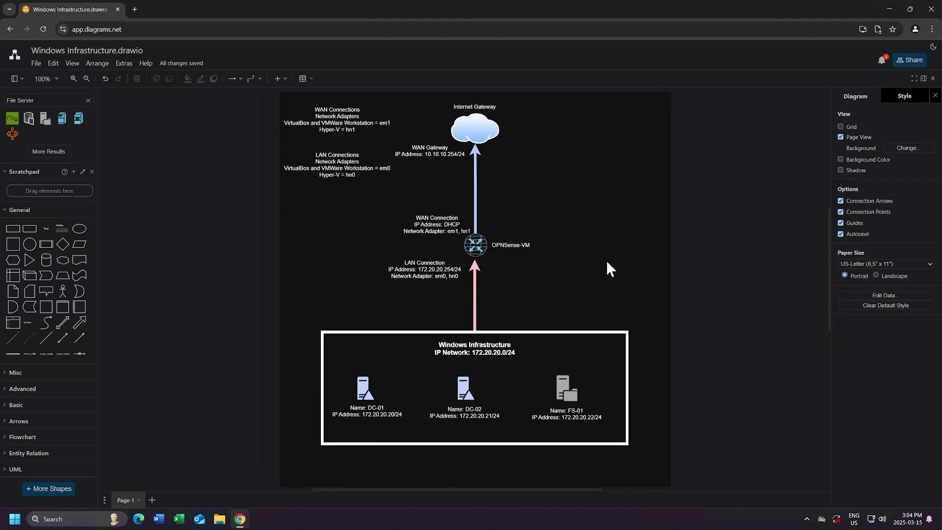